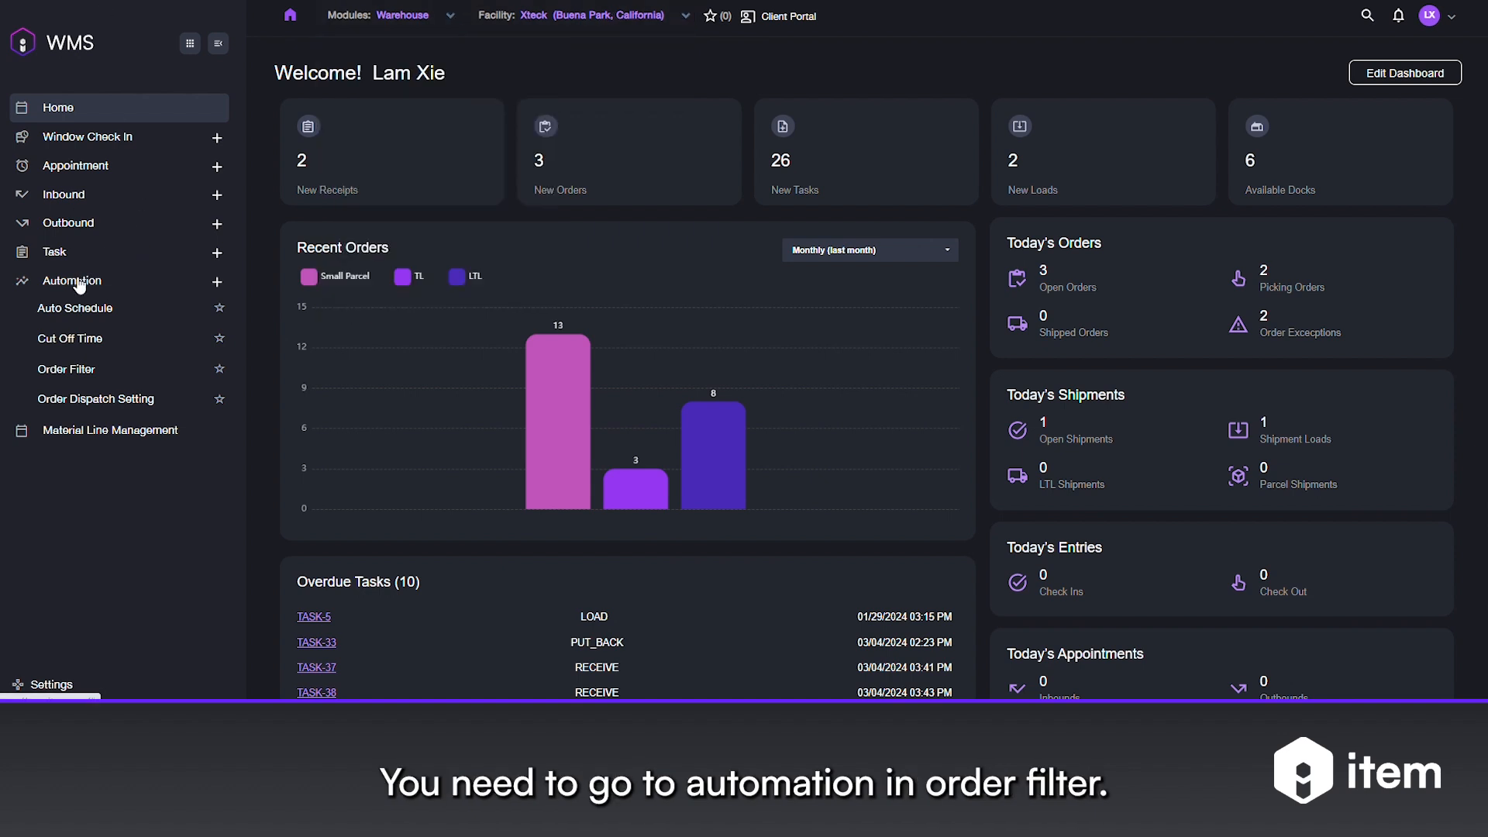
# - Open a blank Add Order Filter form from the Automation > Order Filter list
pyautogui.click(85, 372)
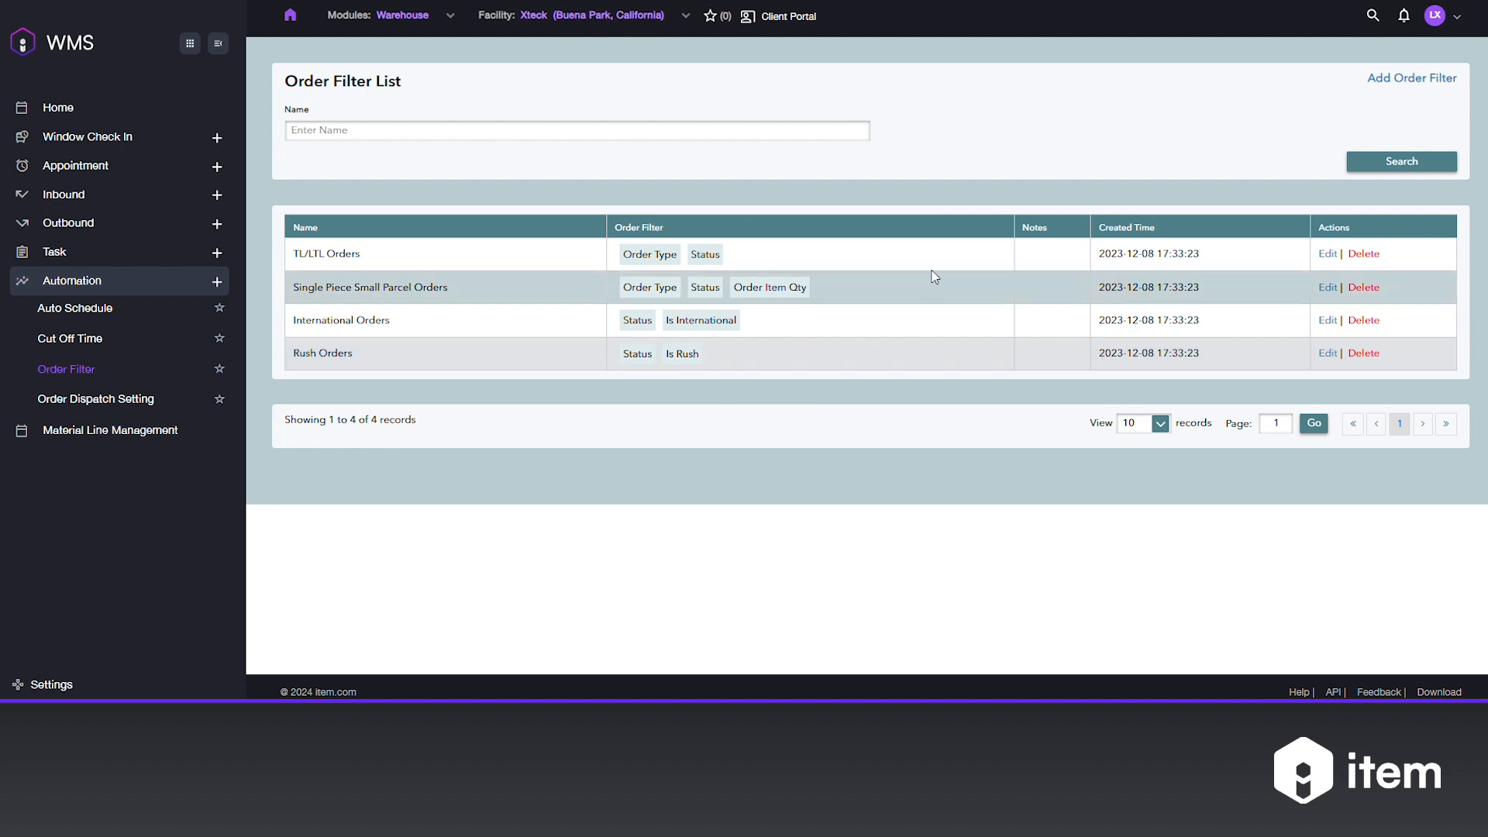
pyautogui.click(1402, 80)
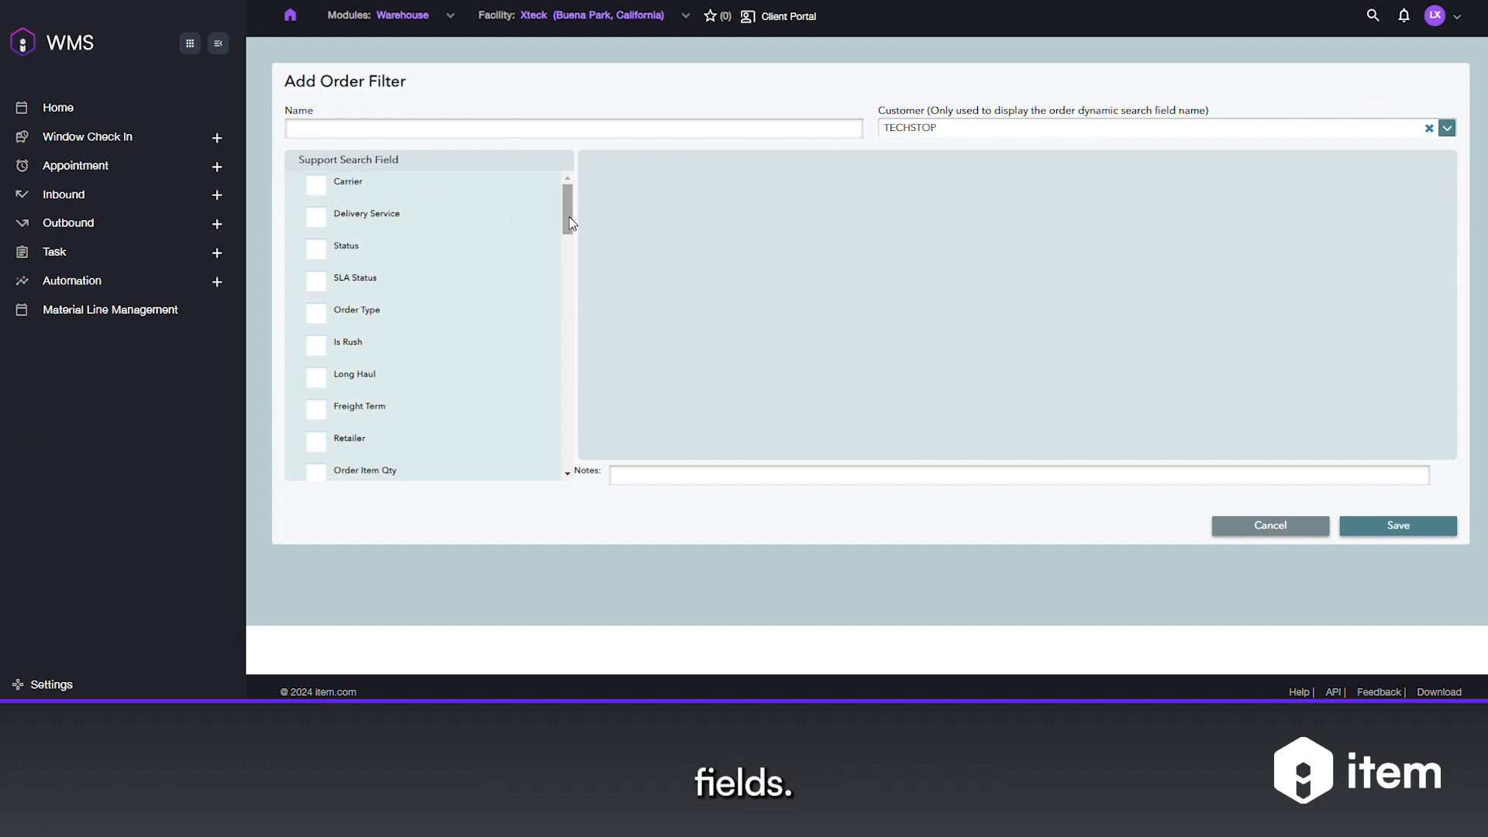
# - Check Status and Order Type as supported search fields
pyautogui.click(318, 251)
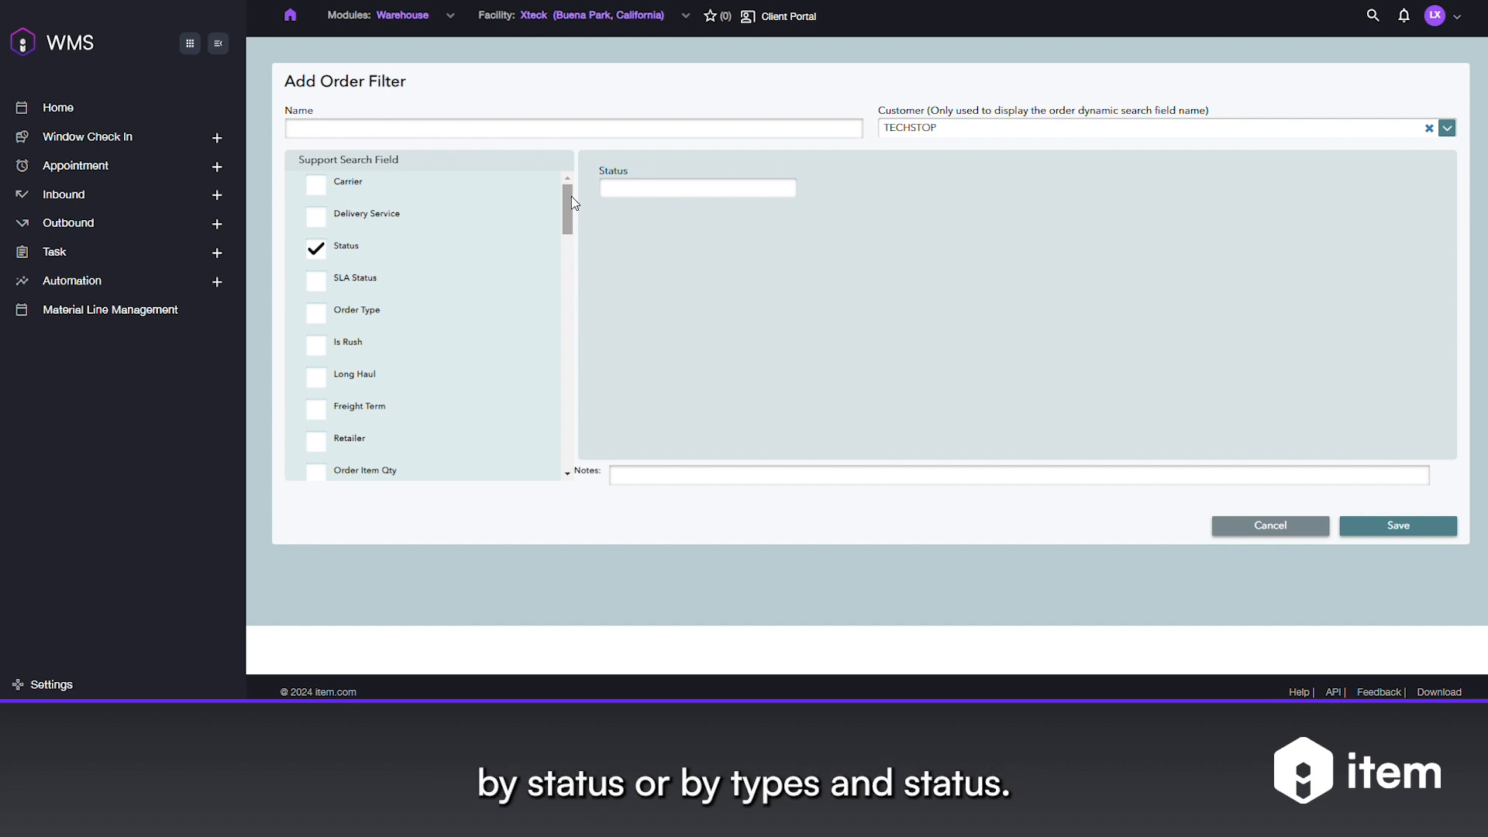
pyautogui.scroll(-1, 554, 206)
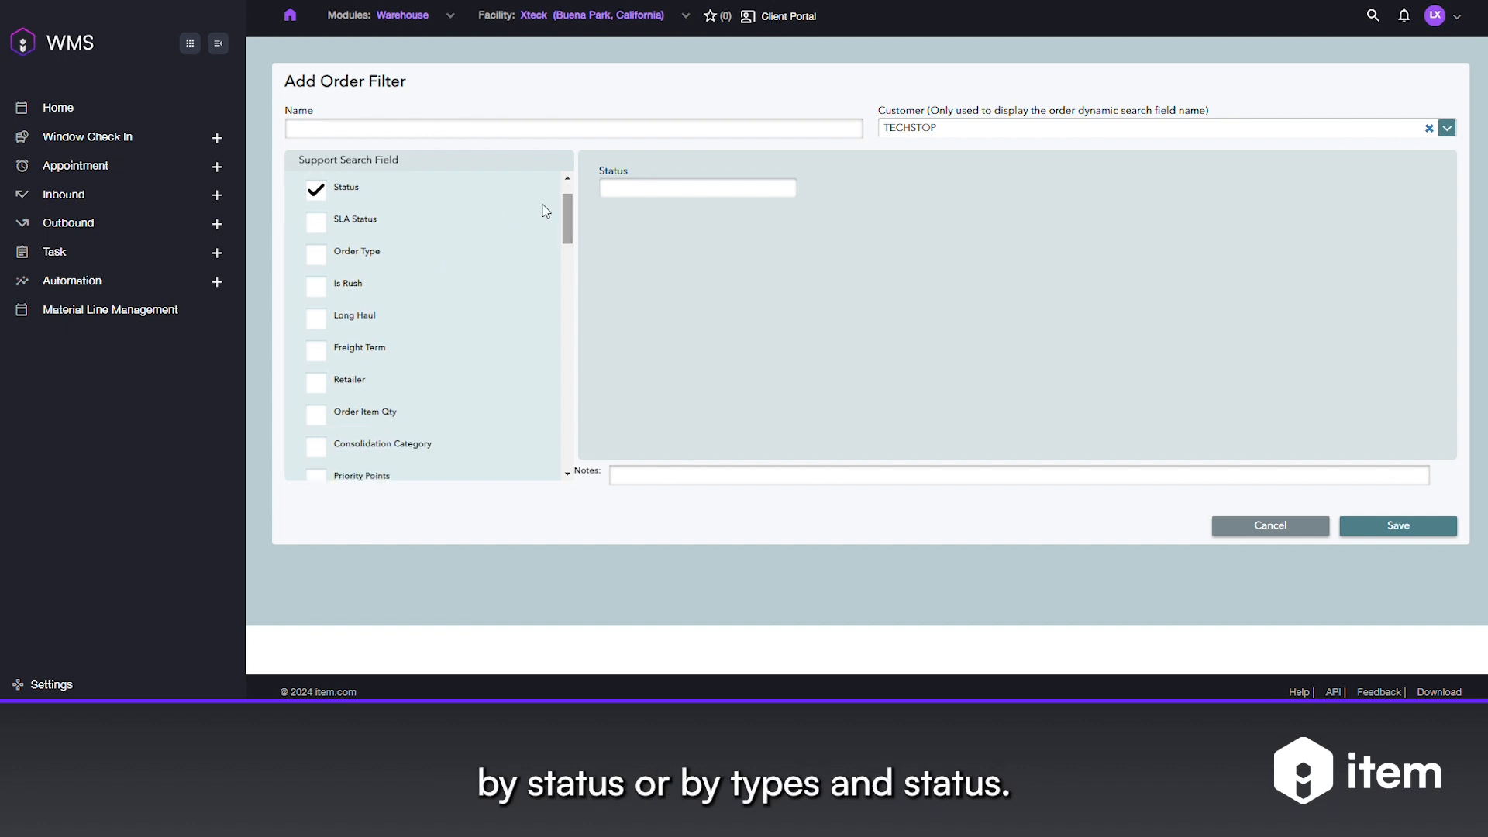
pyautogui.click(316, 255)
# - Select Imported, Committed and Open as the matching statuses
pyautogui.click(694, 188)
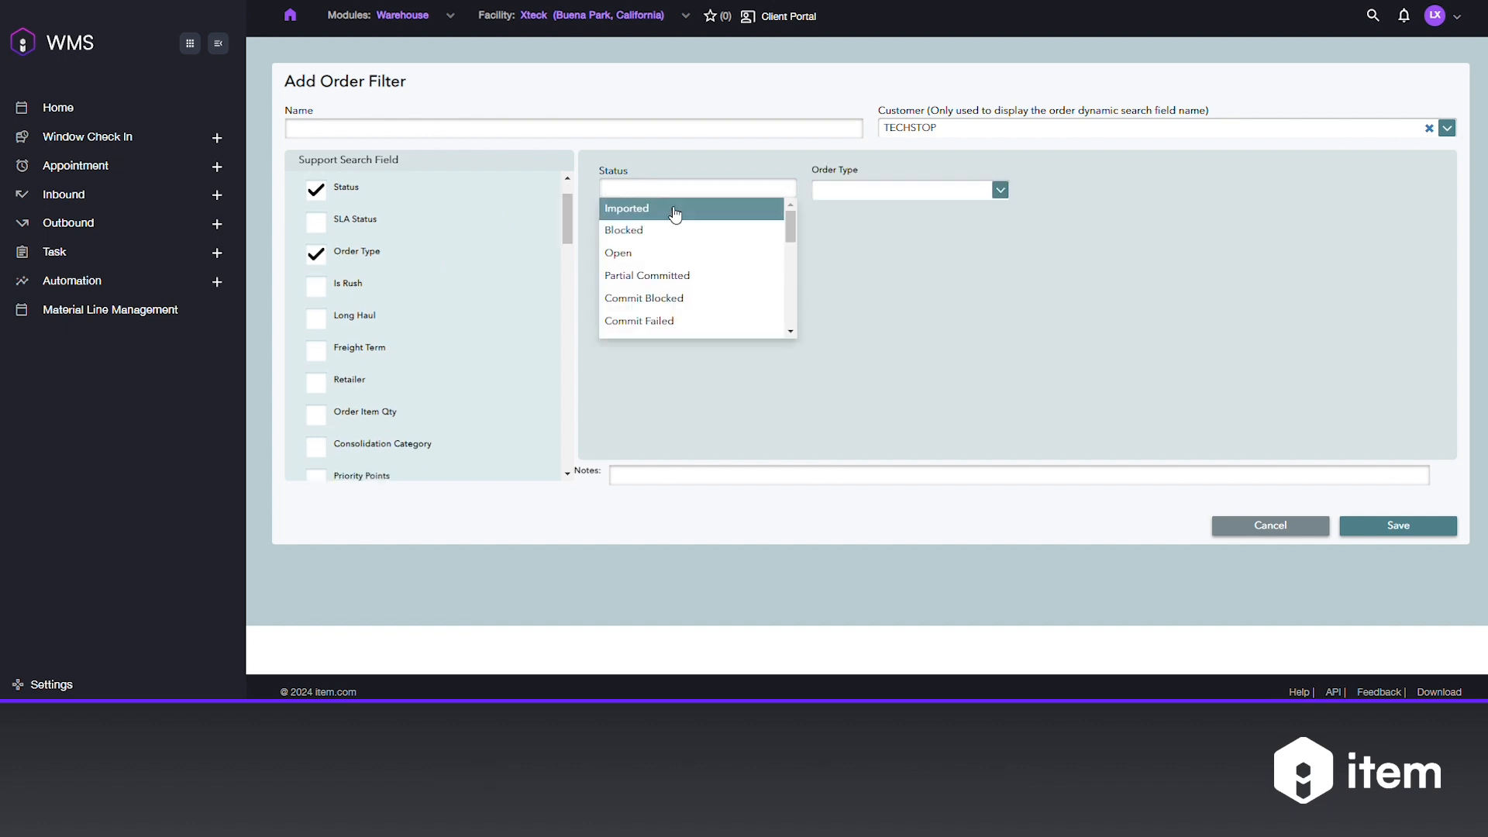
pyautogui.click(690, 215)
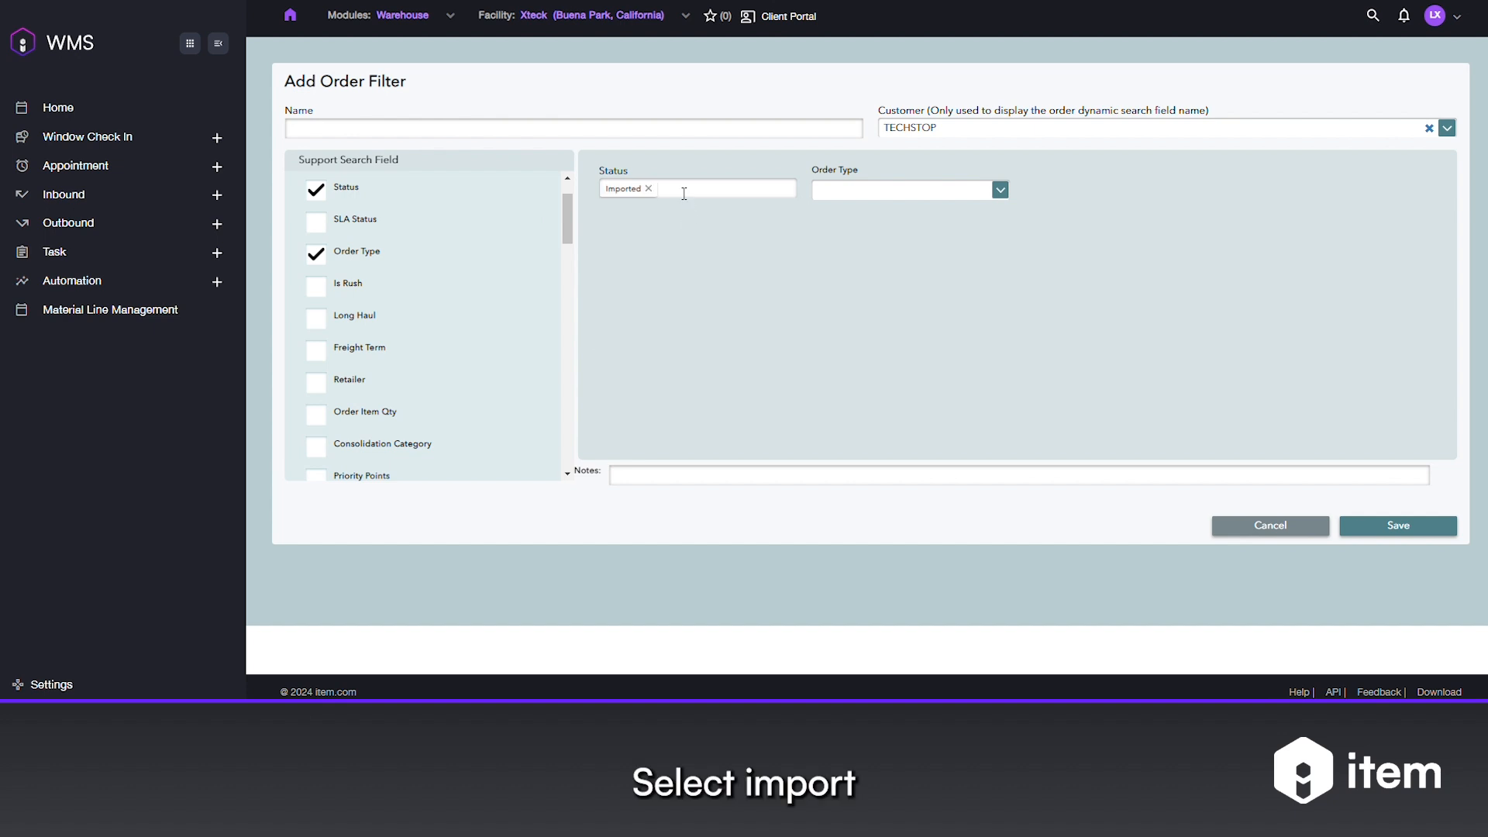
pyautogui.click(686, 189)
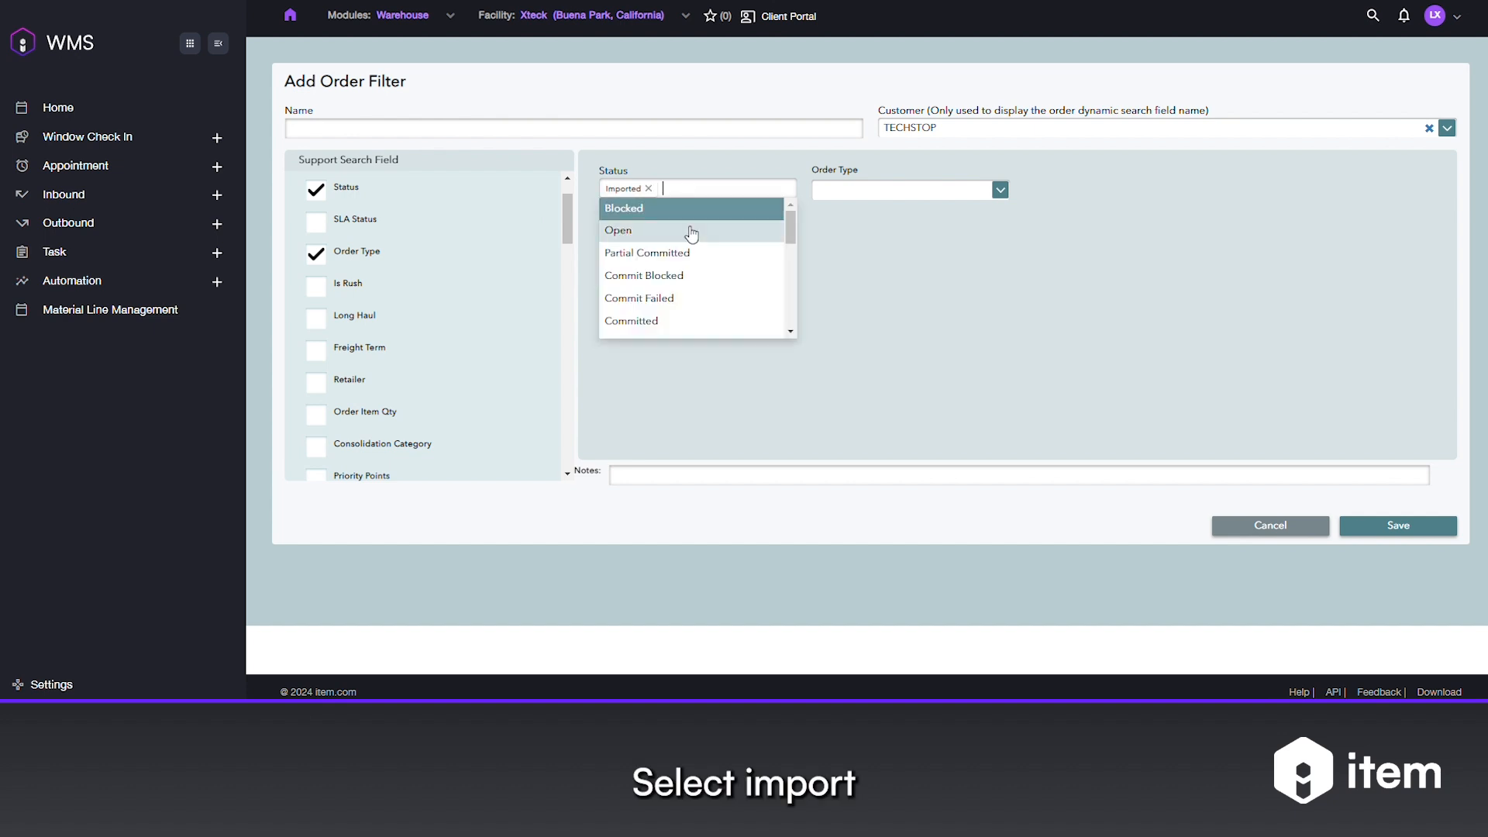
pyautogui.click(671, 319)
pyautogui.click(749, 190)
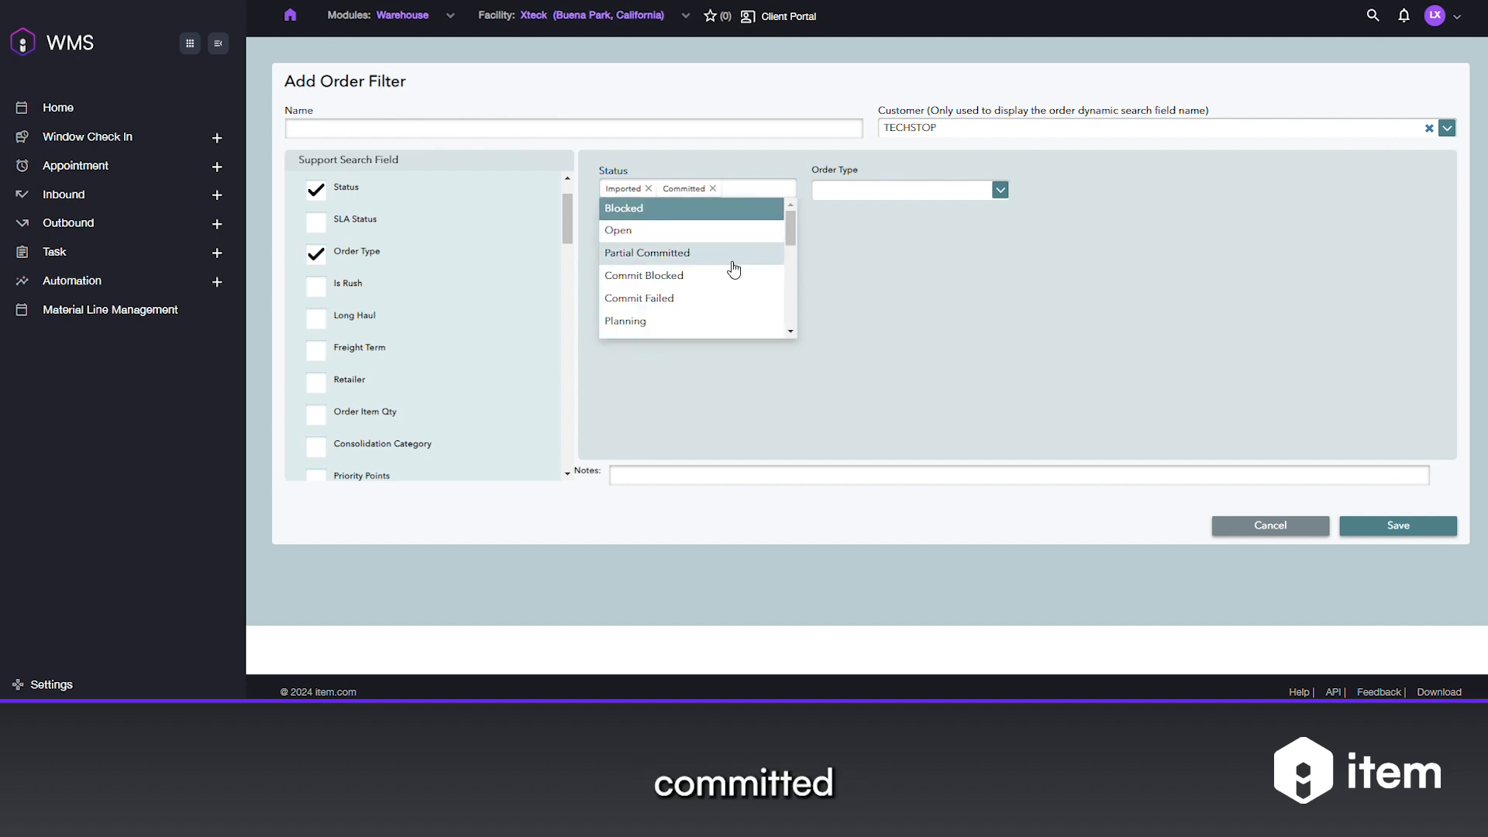
pyautogui.scroll(-2, 732, 267)
pyautogui.write('op')
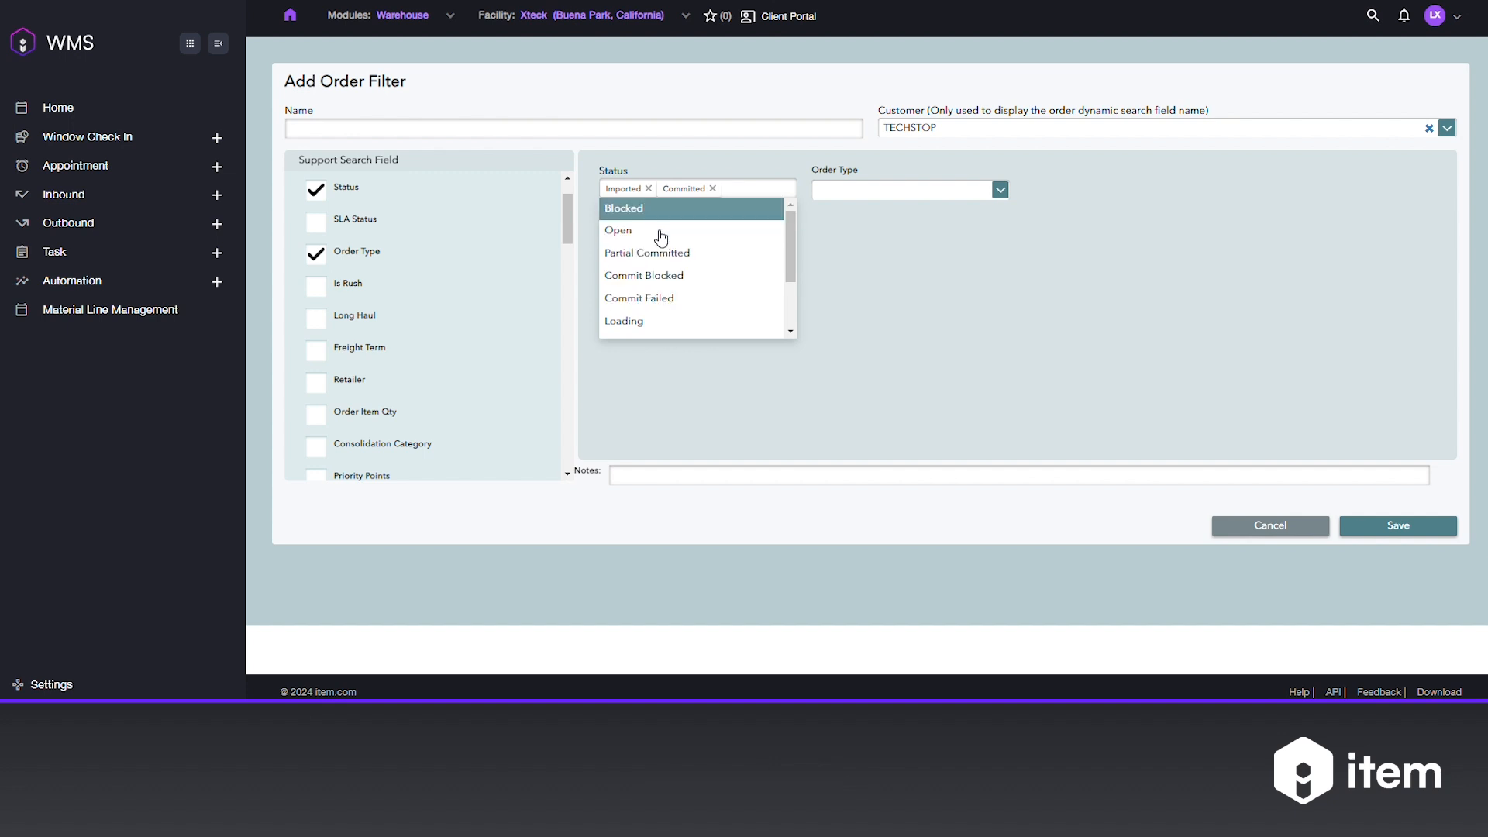
pyautogui.click(683, 207)
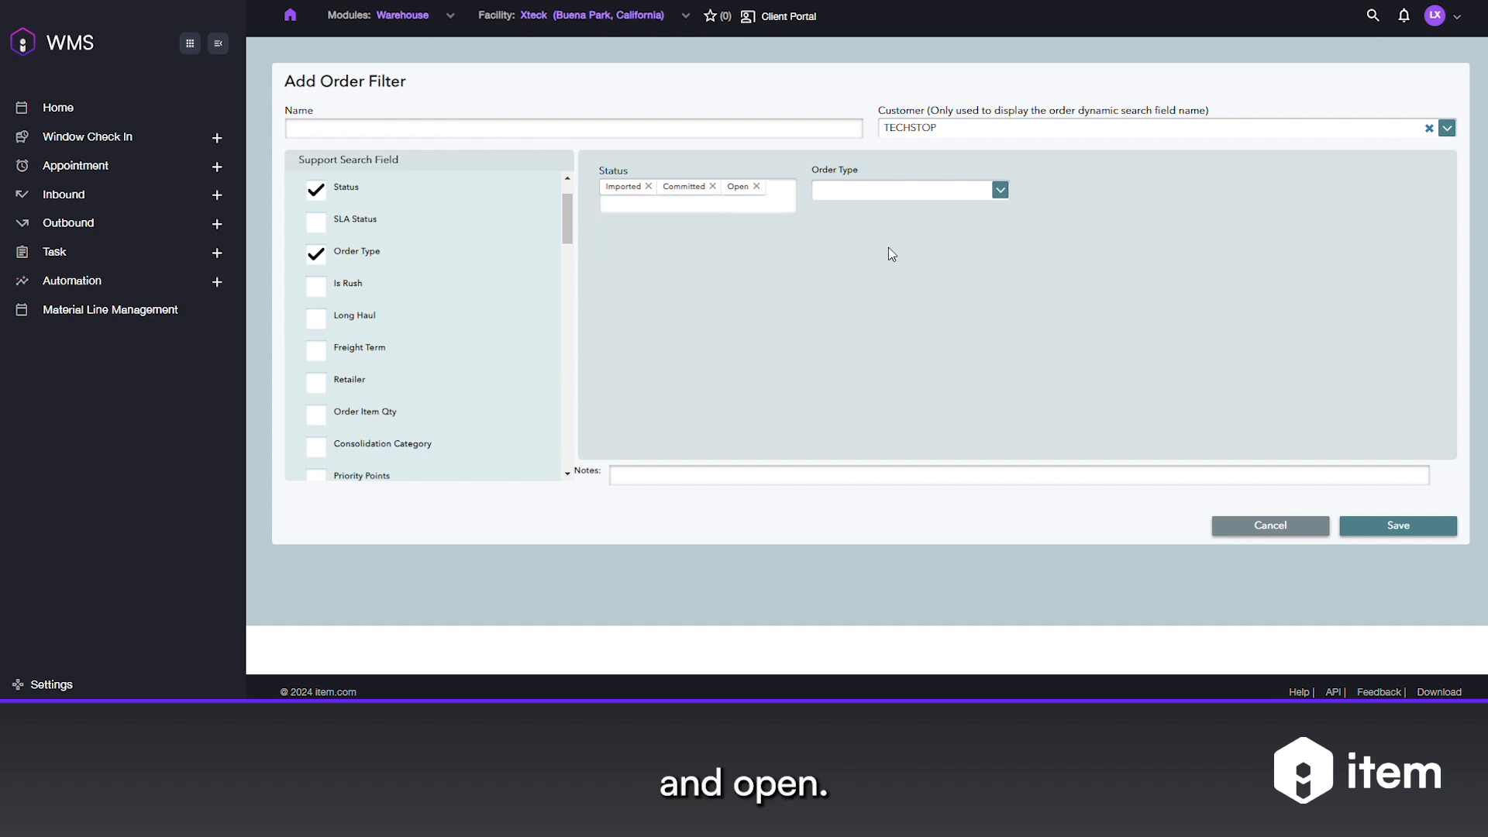
# - Choose Regular Order in the filter's Order Type dropdown
pyautogui.click(933, 194)
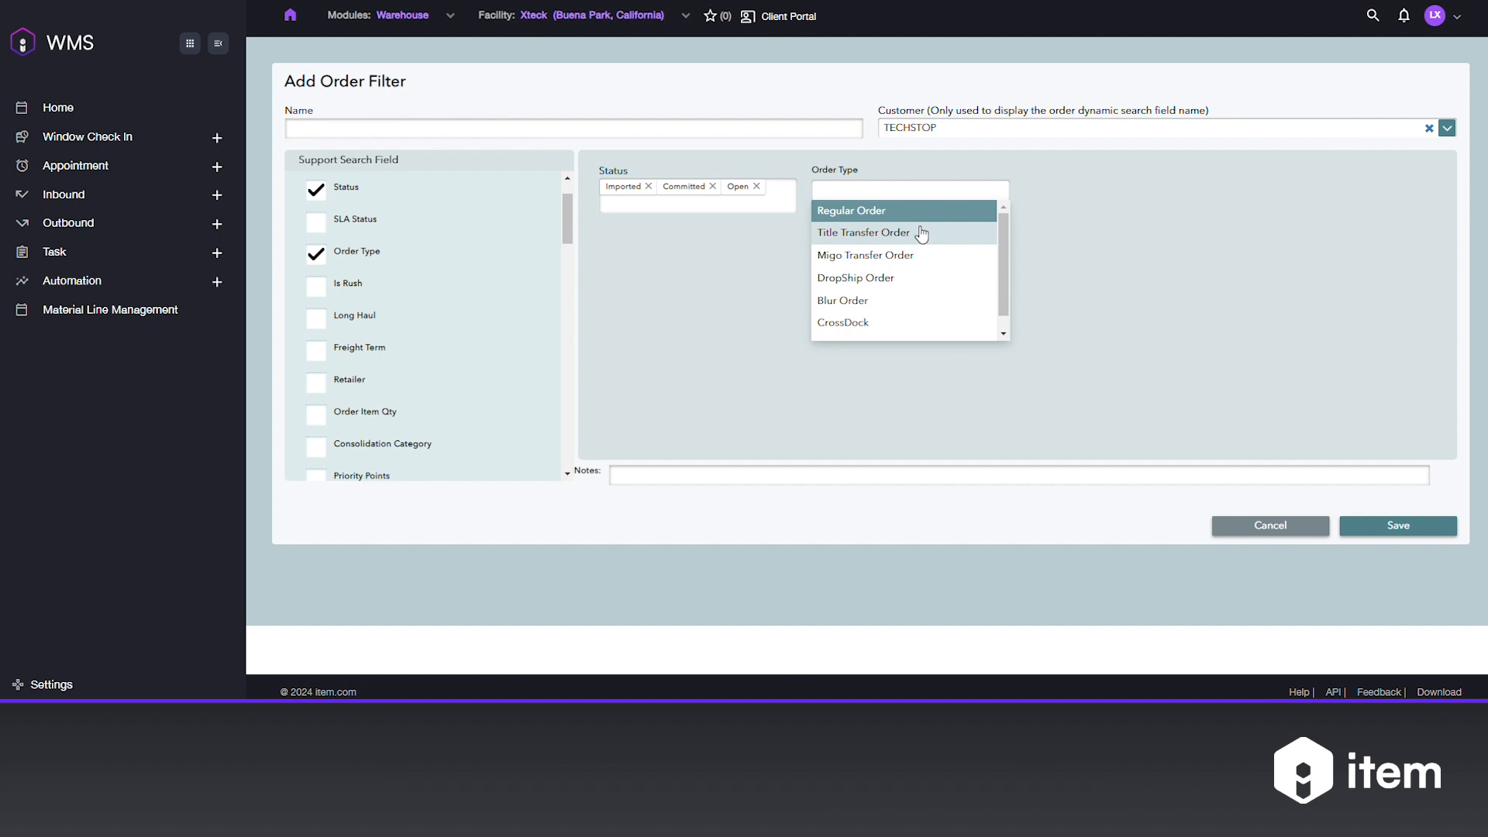
pyautogui.click(934, 218)
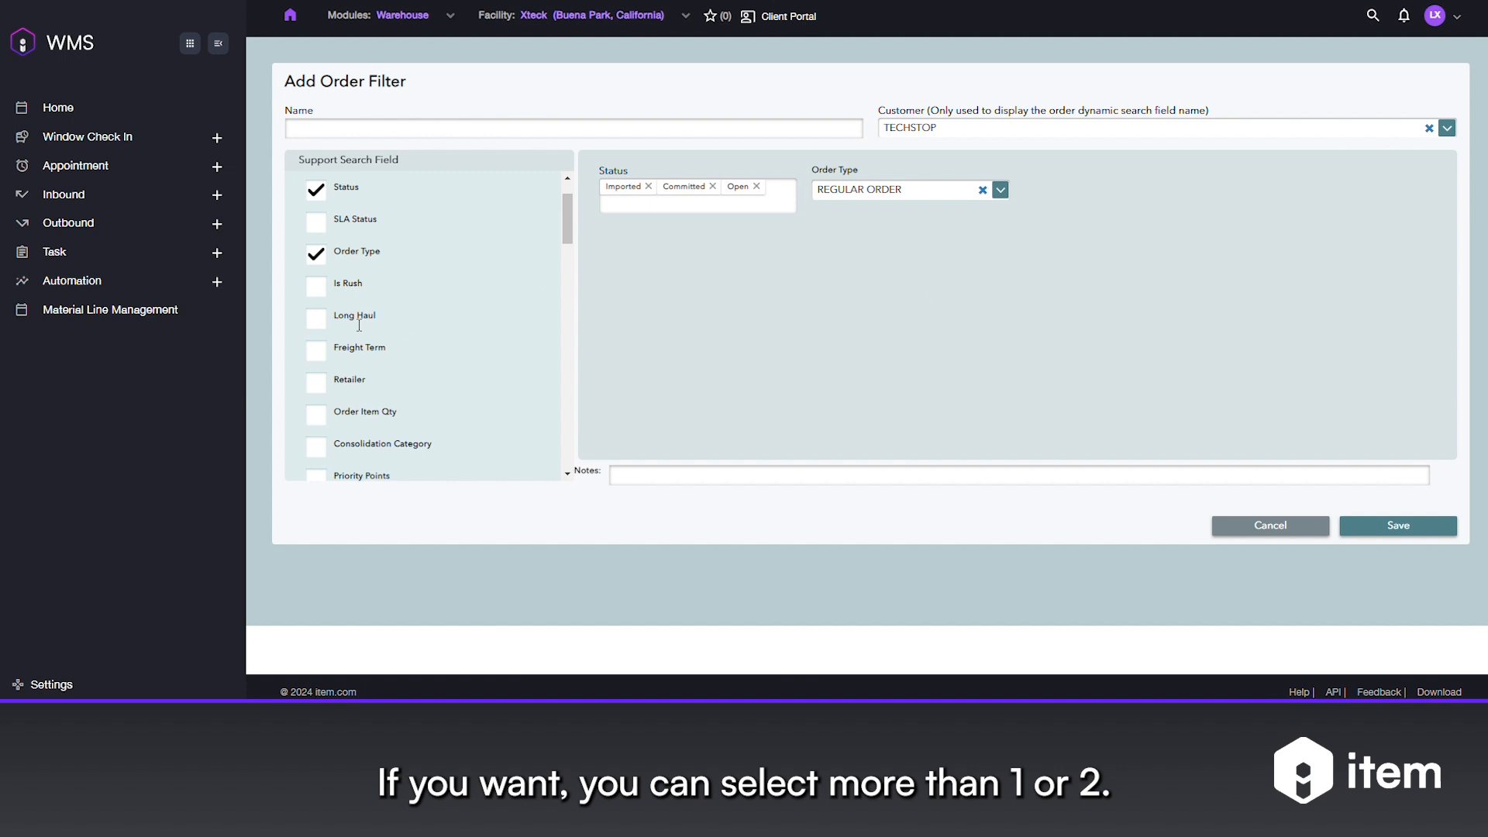
pyautogui.scroll(-6, 338, 347)
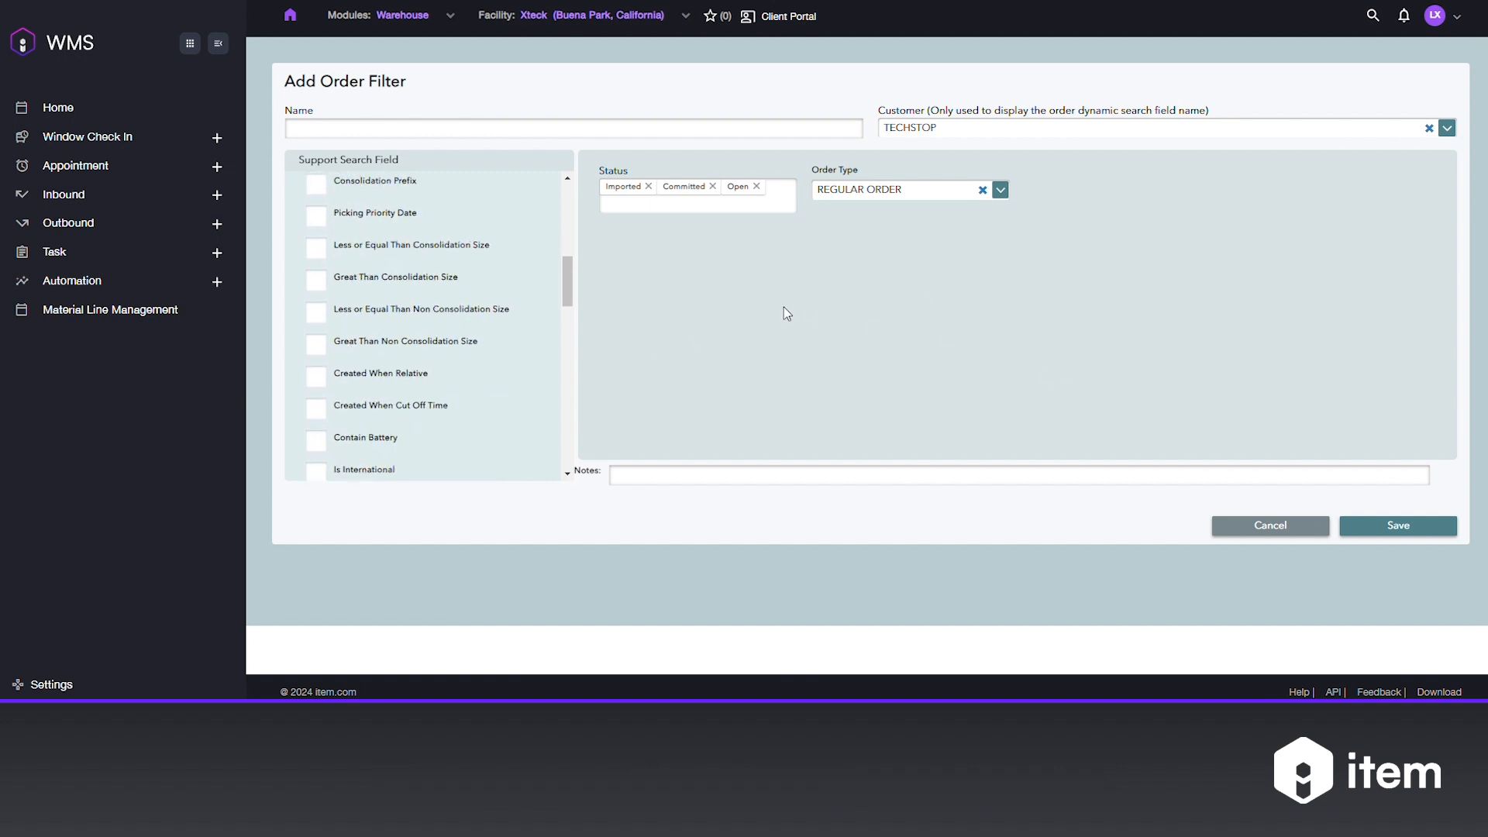
# - Name the filter 'Xteck pick', save it and confirm the success message
pyautogui.click(720, 128)
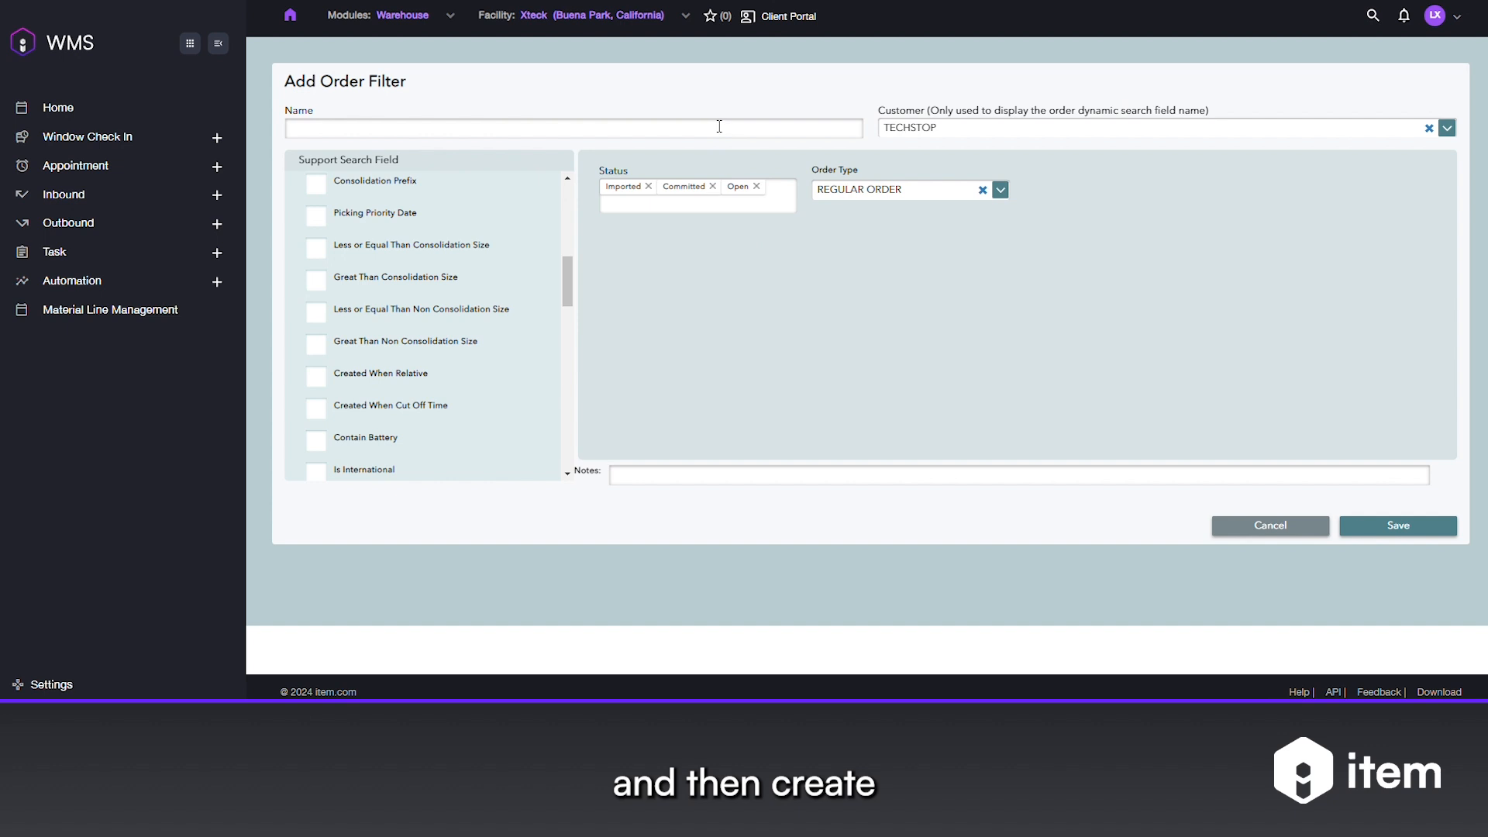
pyautogui.write('Xteck pick')
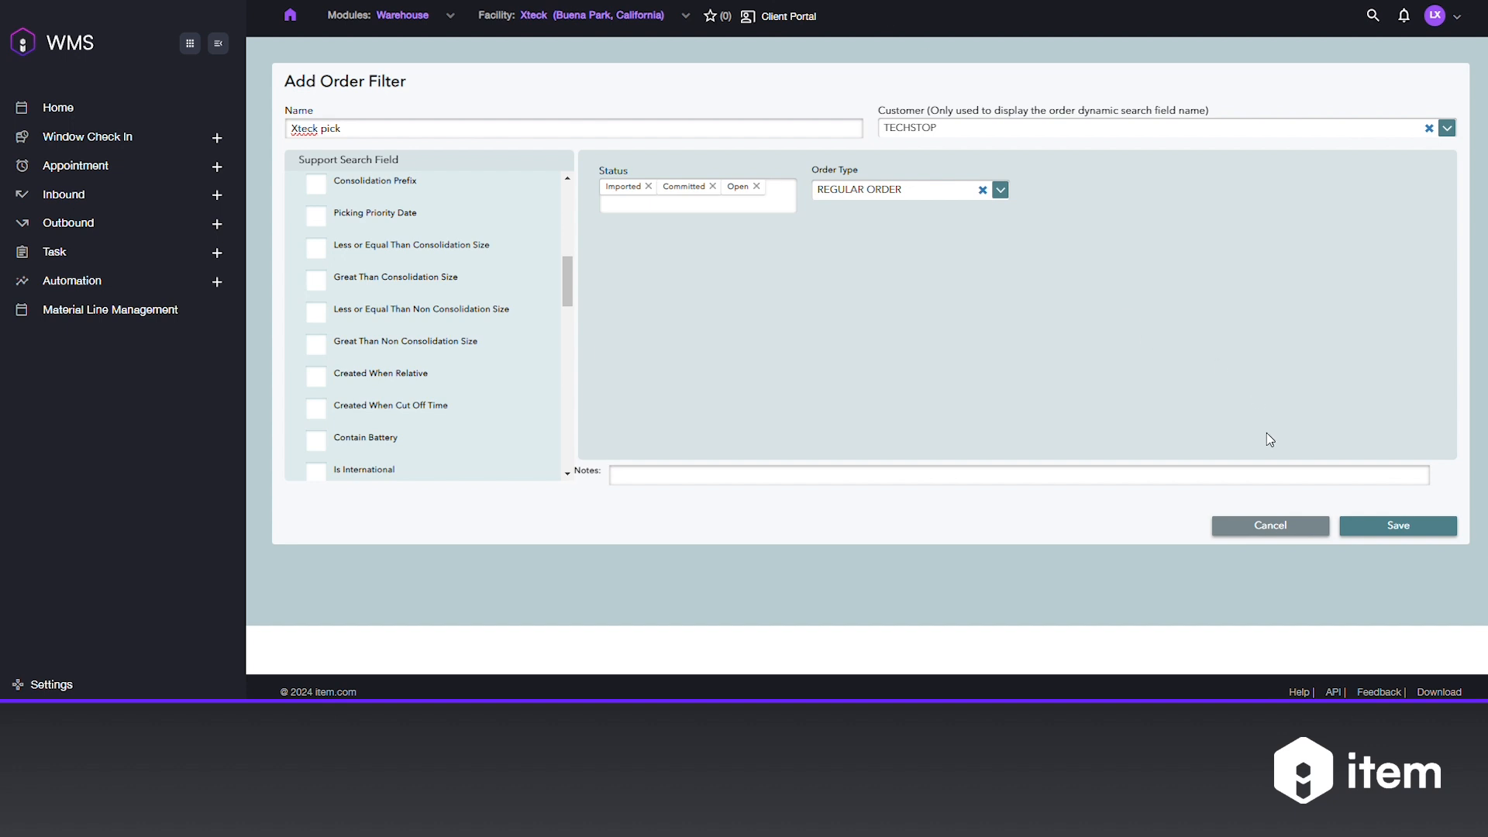
pyautogui.click(1379, 528)
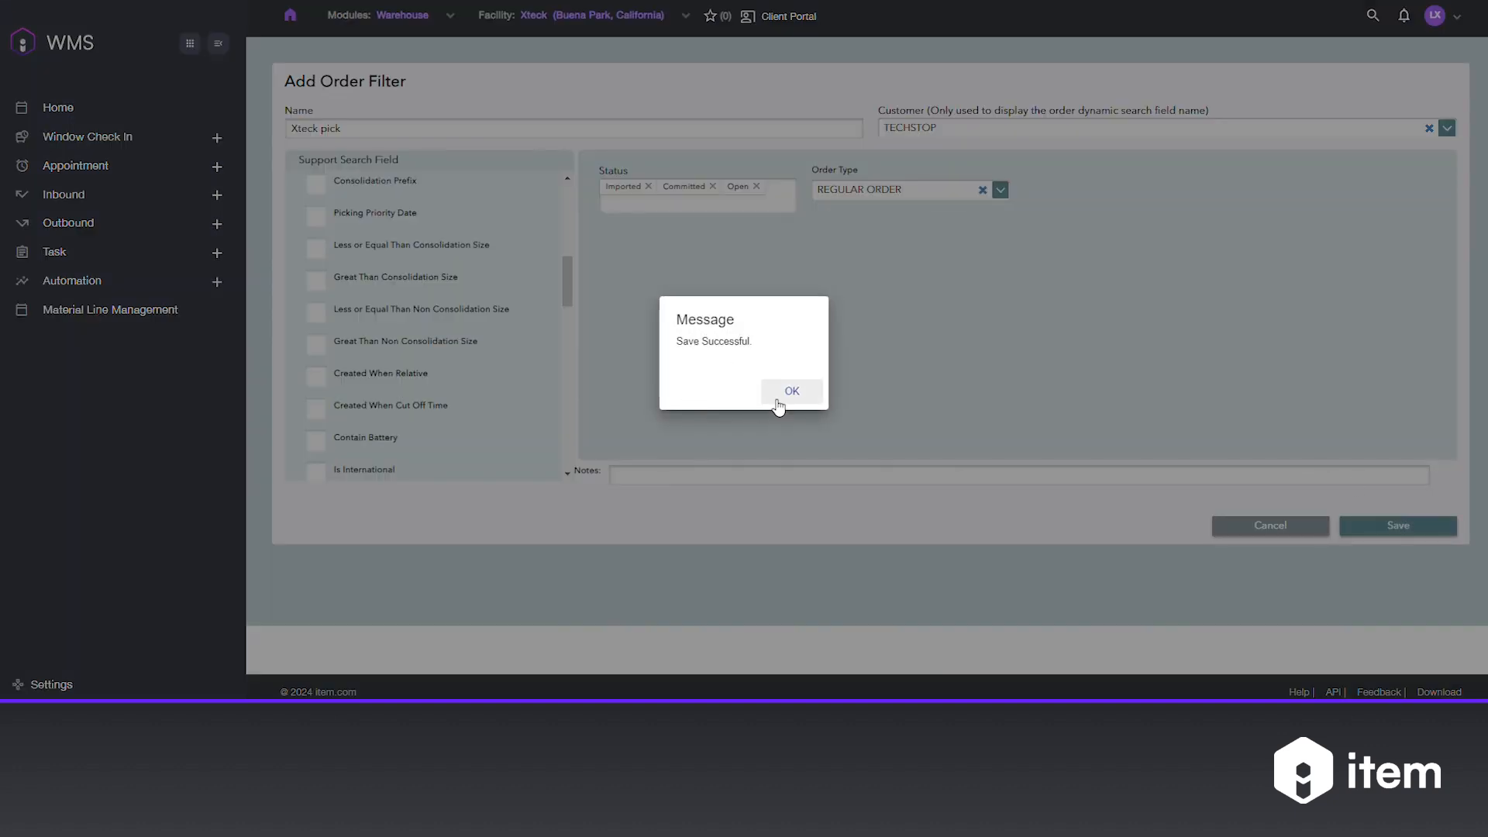
pyautogui.click(784, 395)
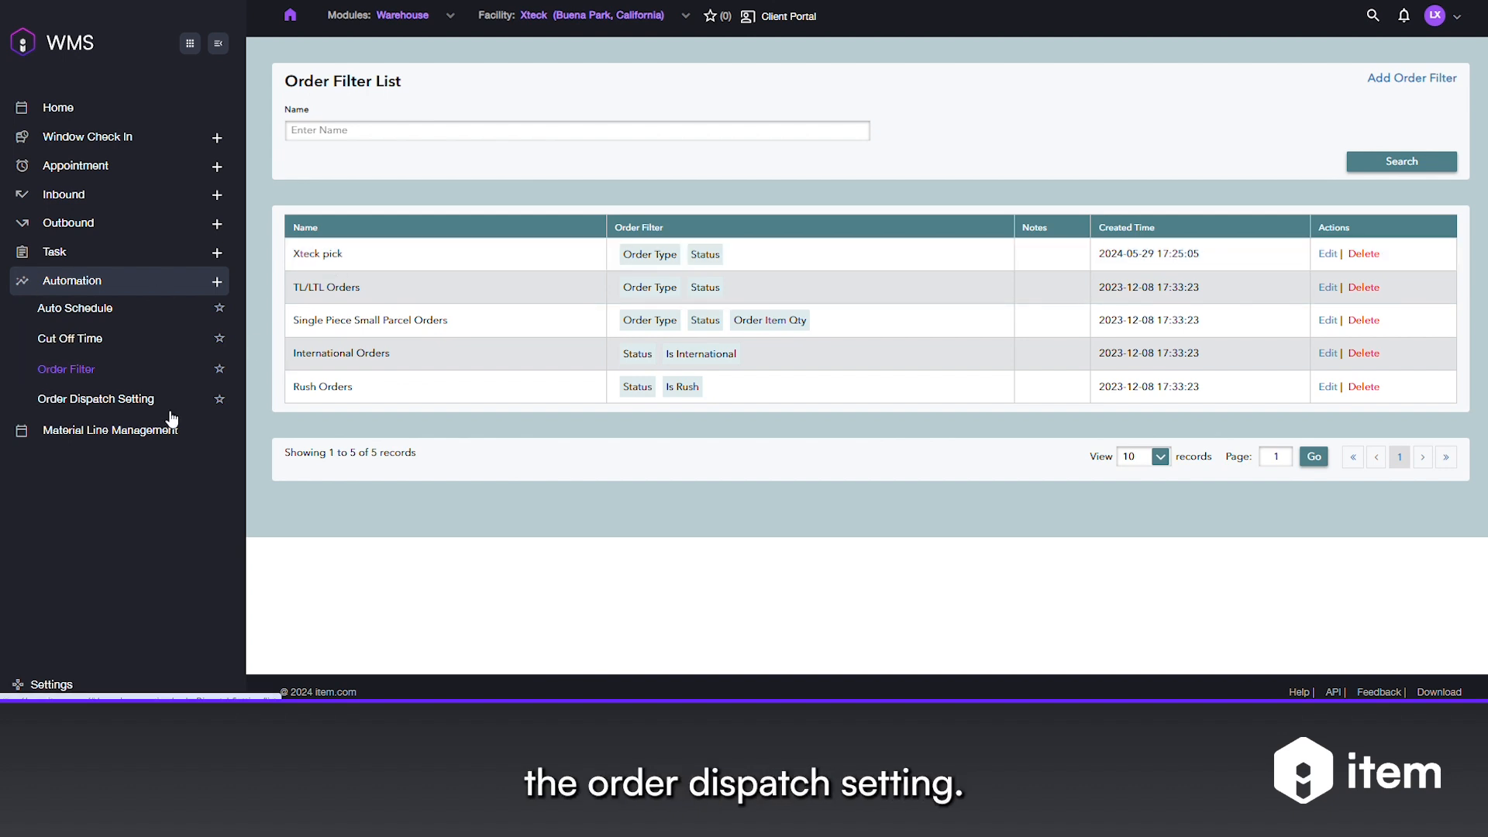
# - Open a new Order Dispatch Setting form and name it 'Xteck pick'
pyautogui.click(113, 398)
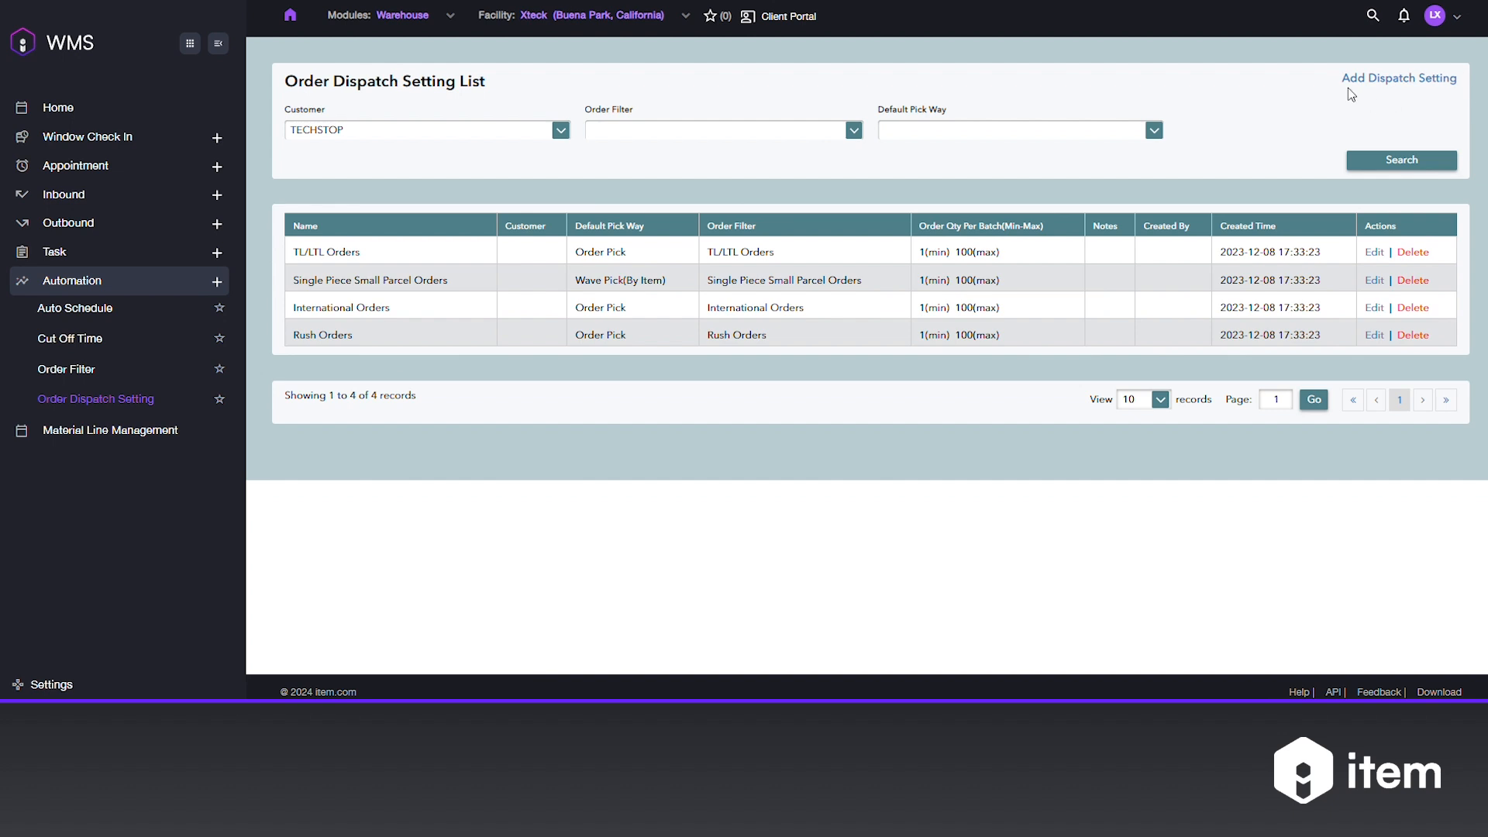
pyautogui.click(1372, 79)
pyautogui.click(326, 133)
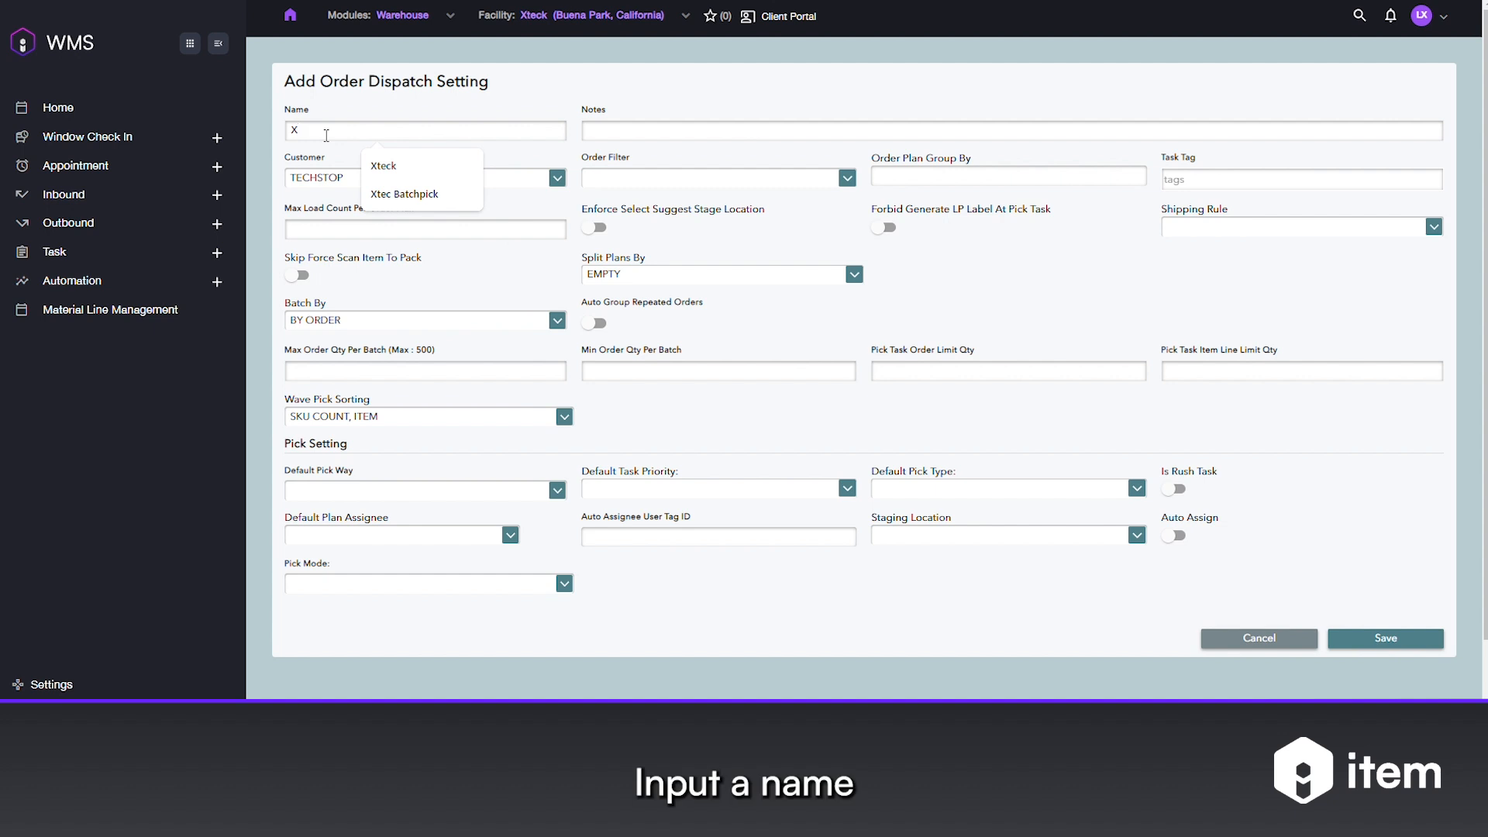
pyautogui.write('pick')
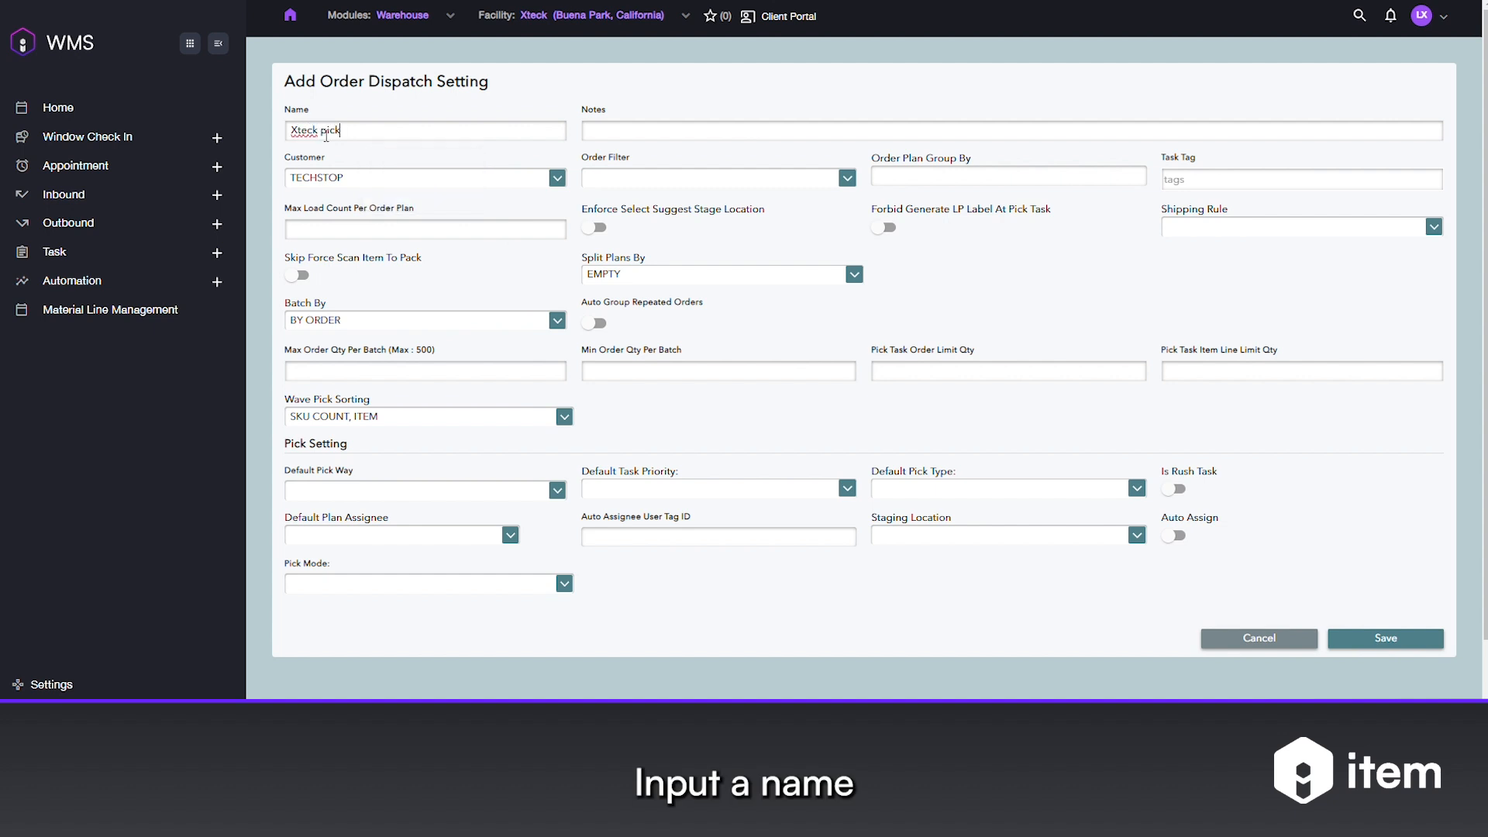
# - Link the dispatch setting to the Xteck pick order filter, with batch limits of 10 and 1
pyautogui.click(638, 175)
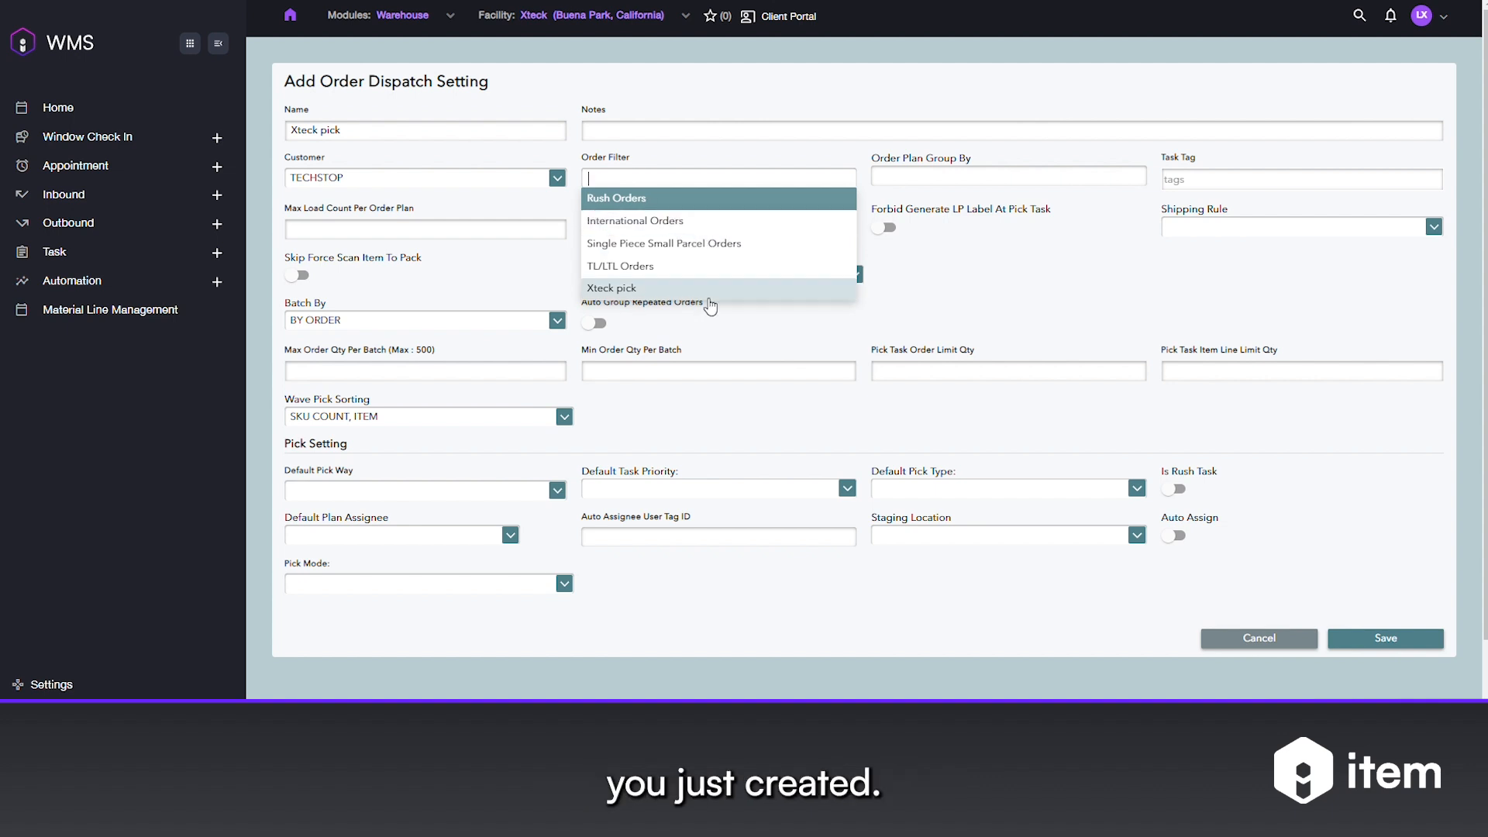
pyautogui.click(613, 287)
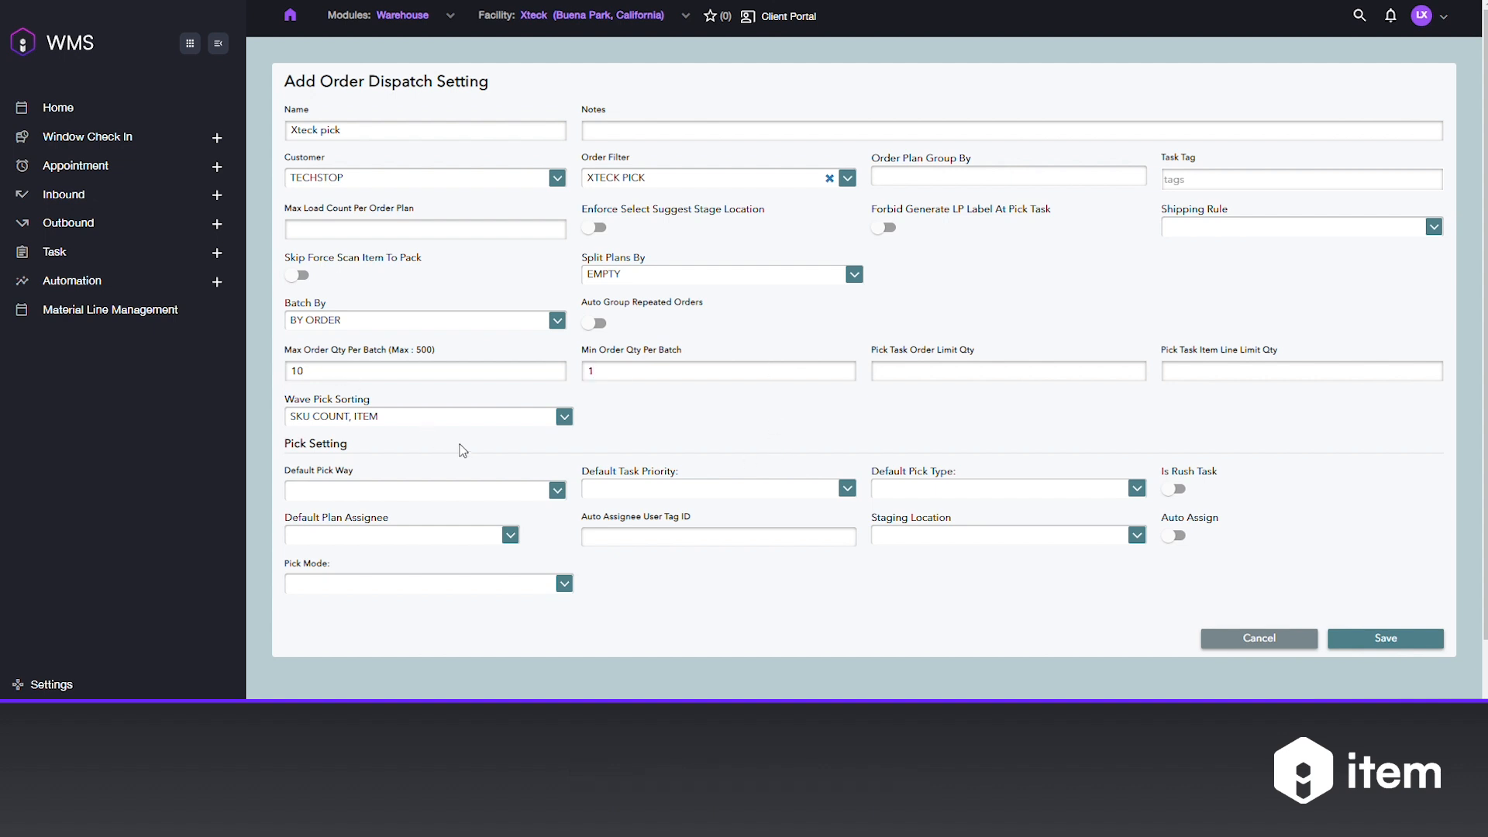
pyautogui.click(371, 489)
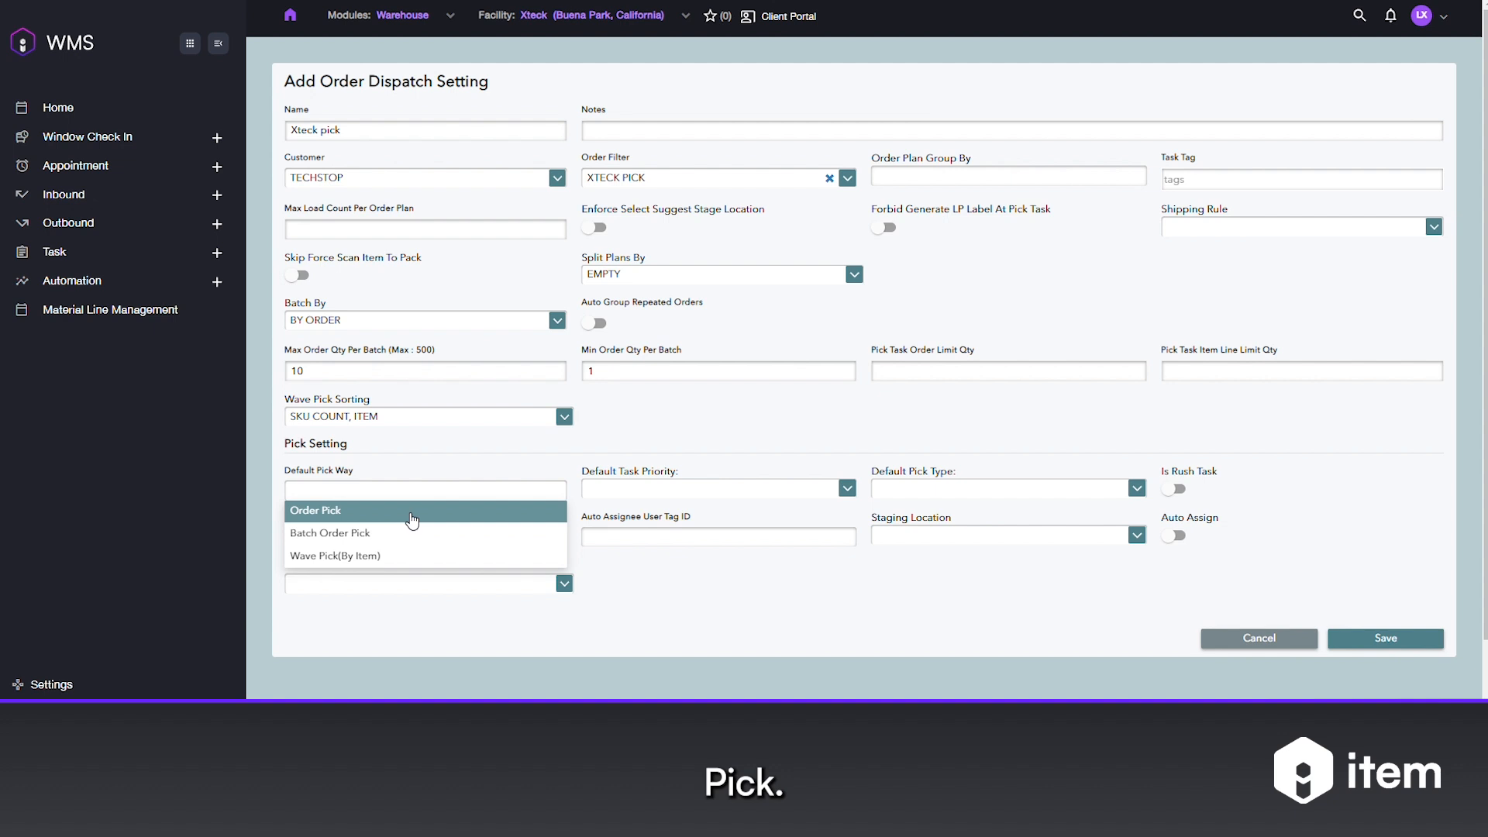
# - Set default pick way Batch Order Pick, priority Middle and pick type Piece Pick
pyautogui.click(345, 535)
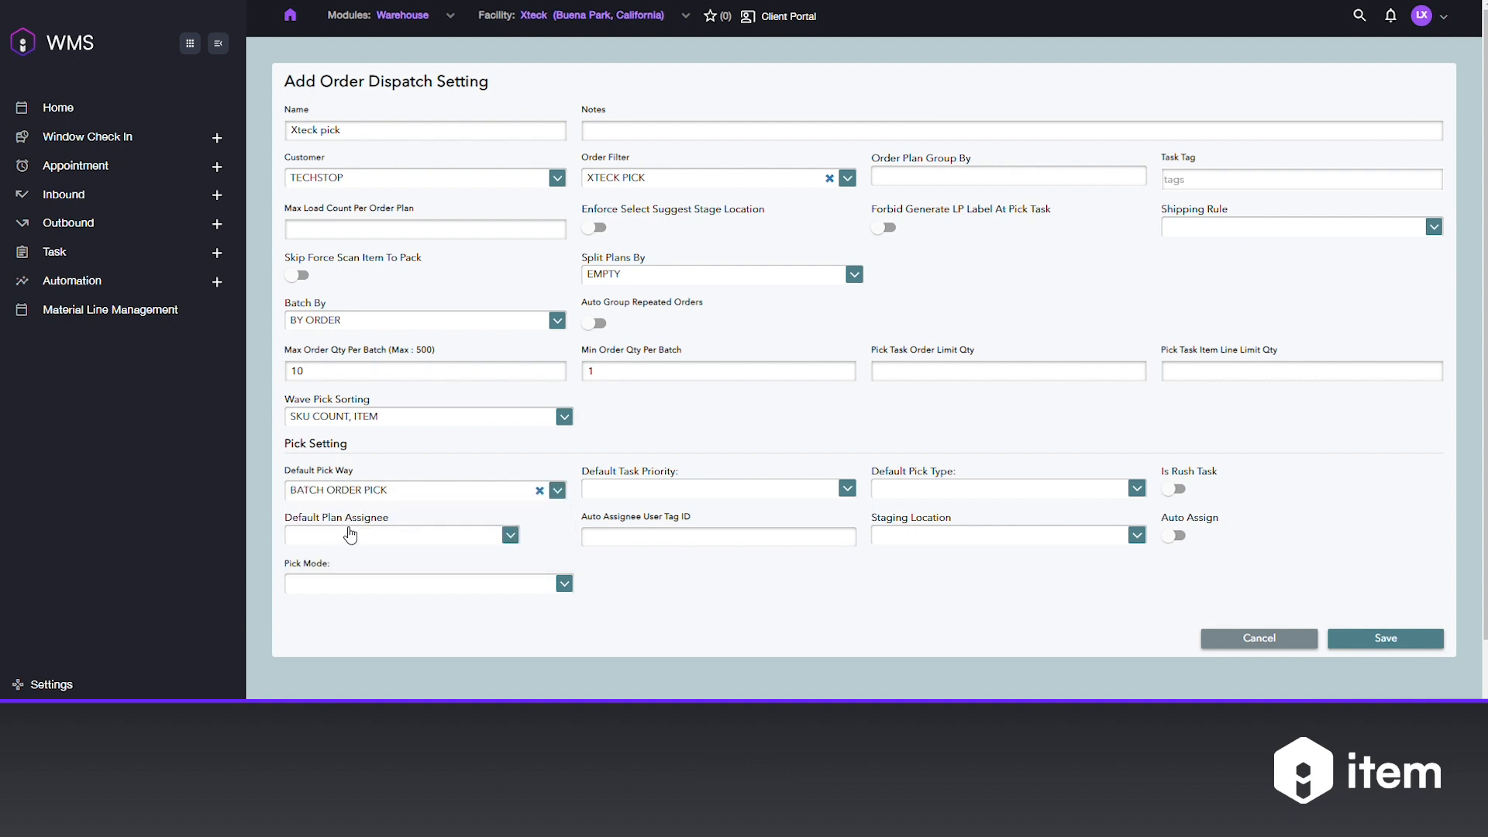
pyautogui.click(655, 490)
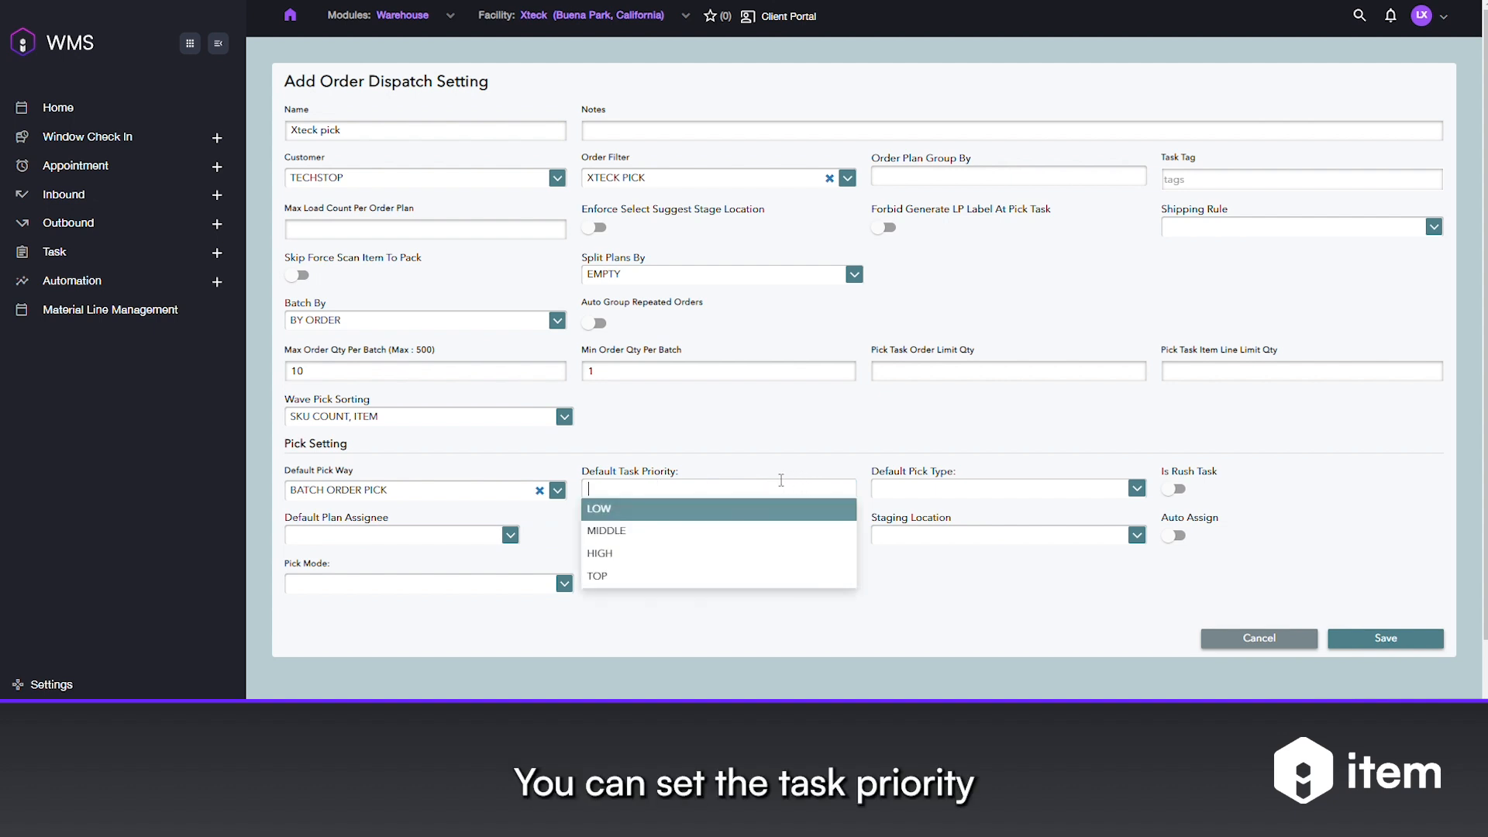
pyautogui.click(653, 534)
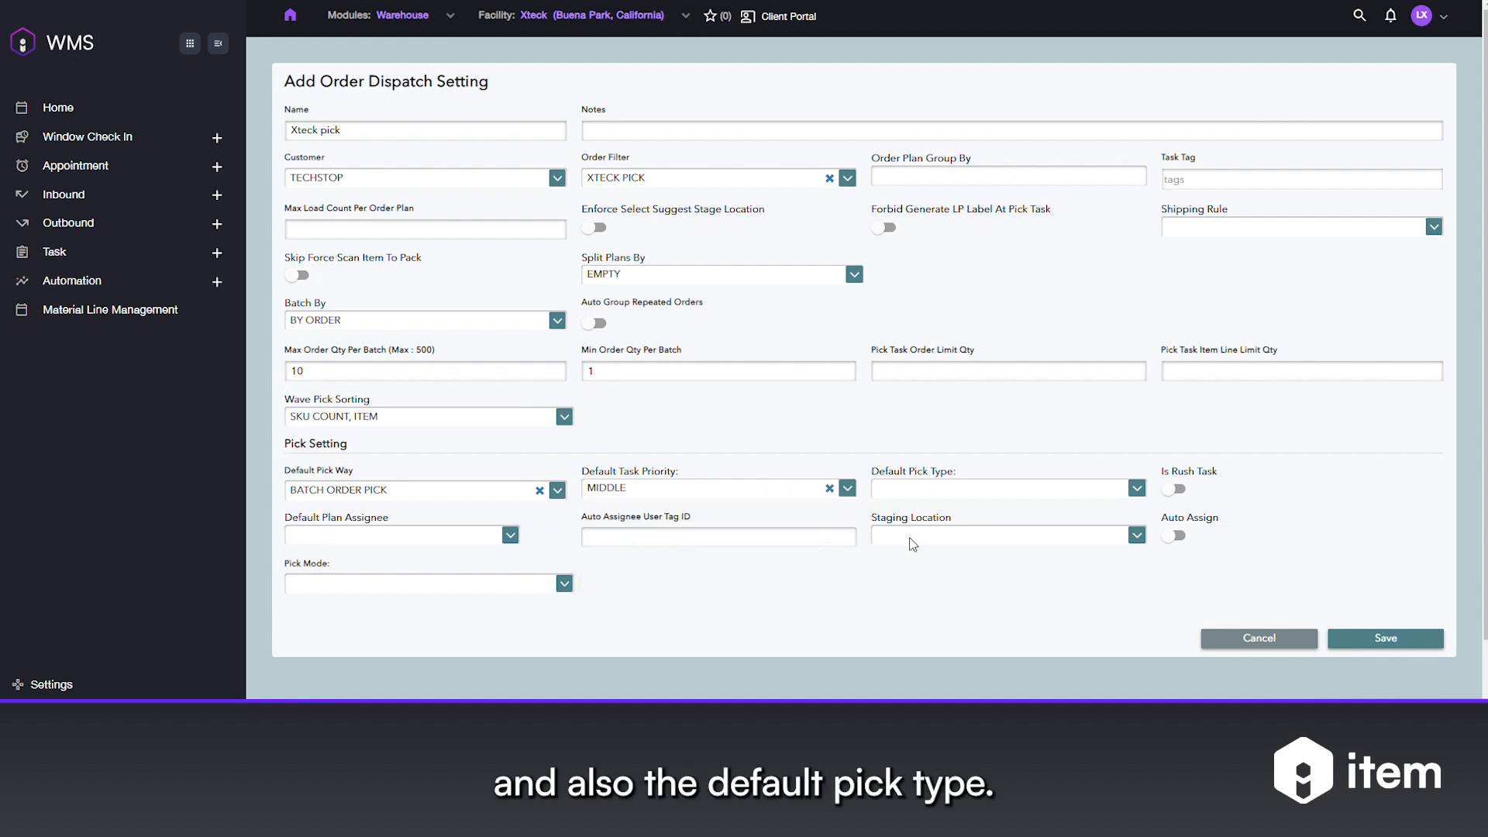
pyautogui.click(904, 490)
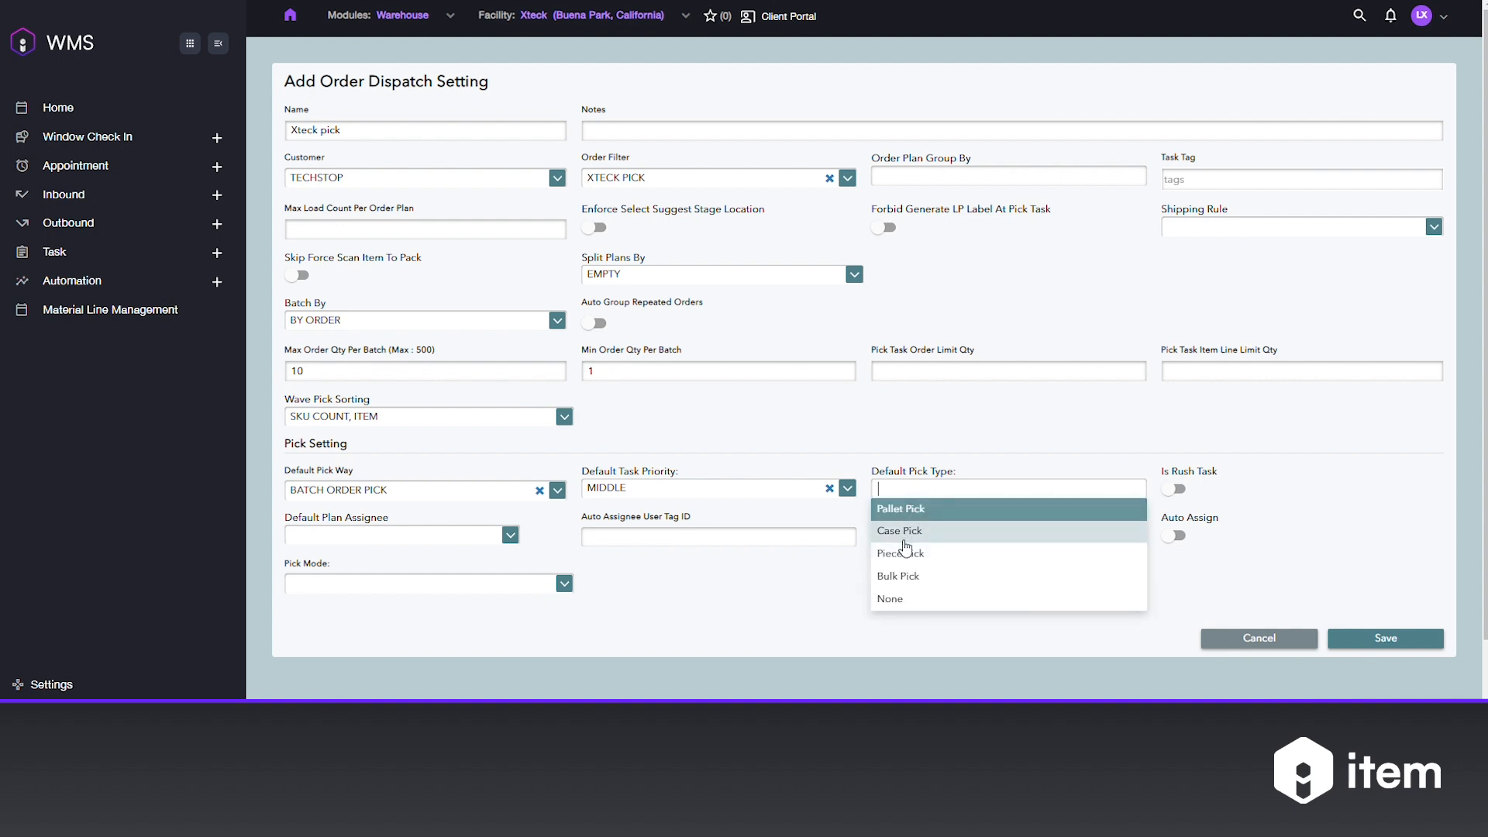
pyautogui.click(901, 553)
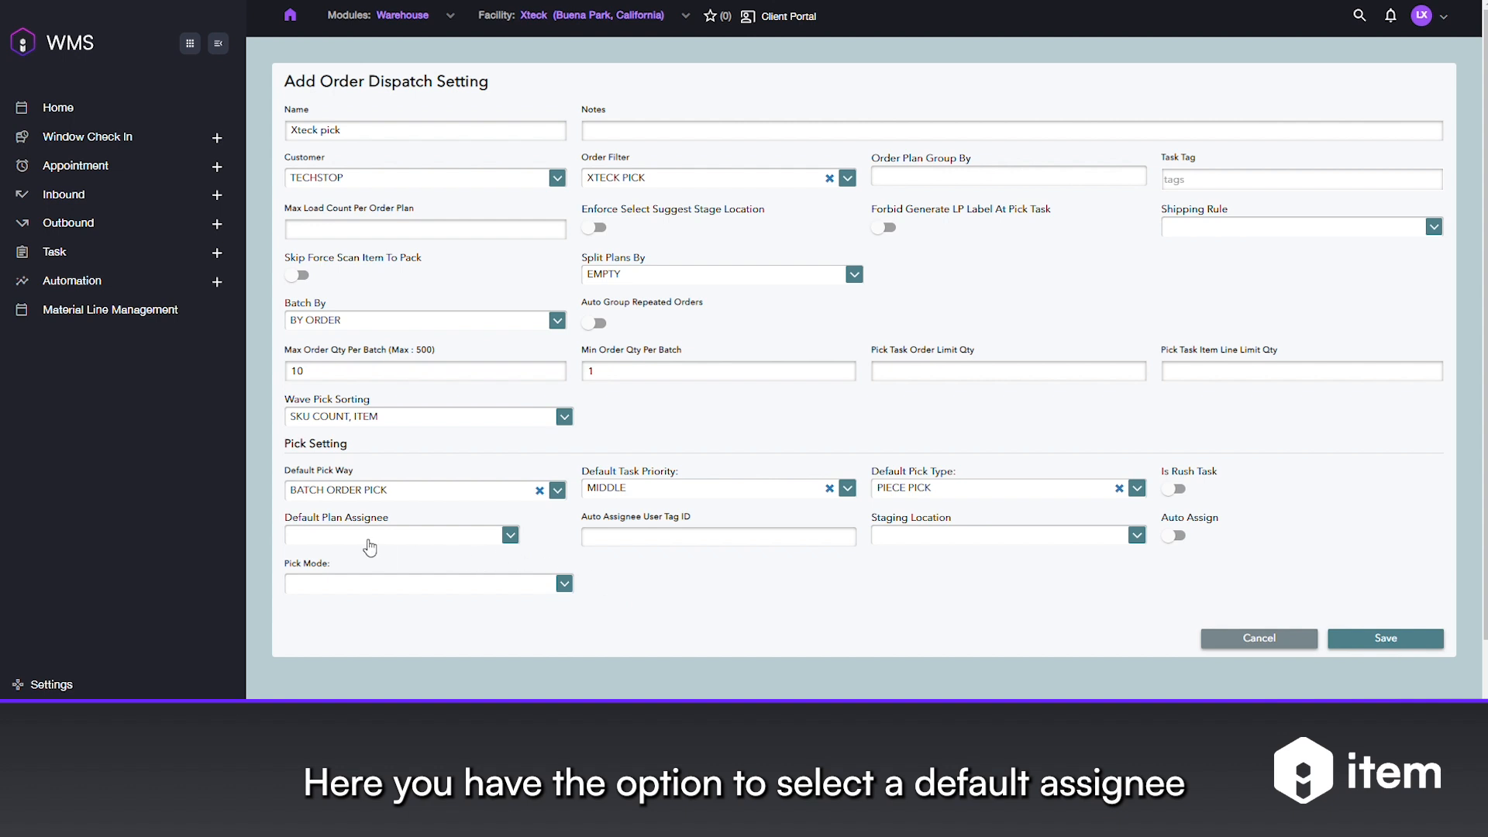
# - Make the second user in the list the default plan assignee
pyautogui.click(444, 531)
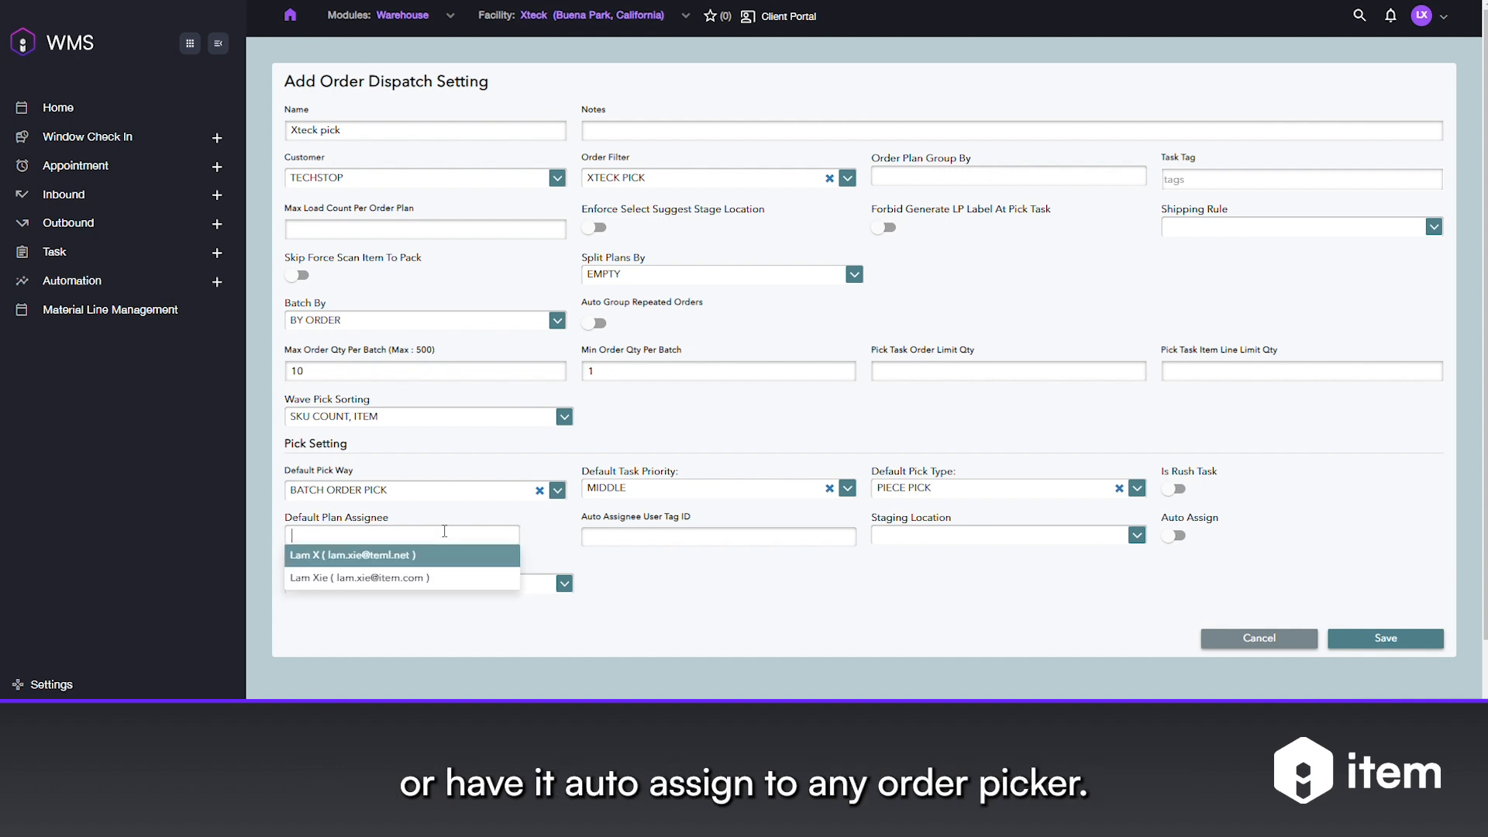
pyautogui.click(668, 538)
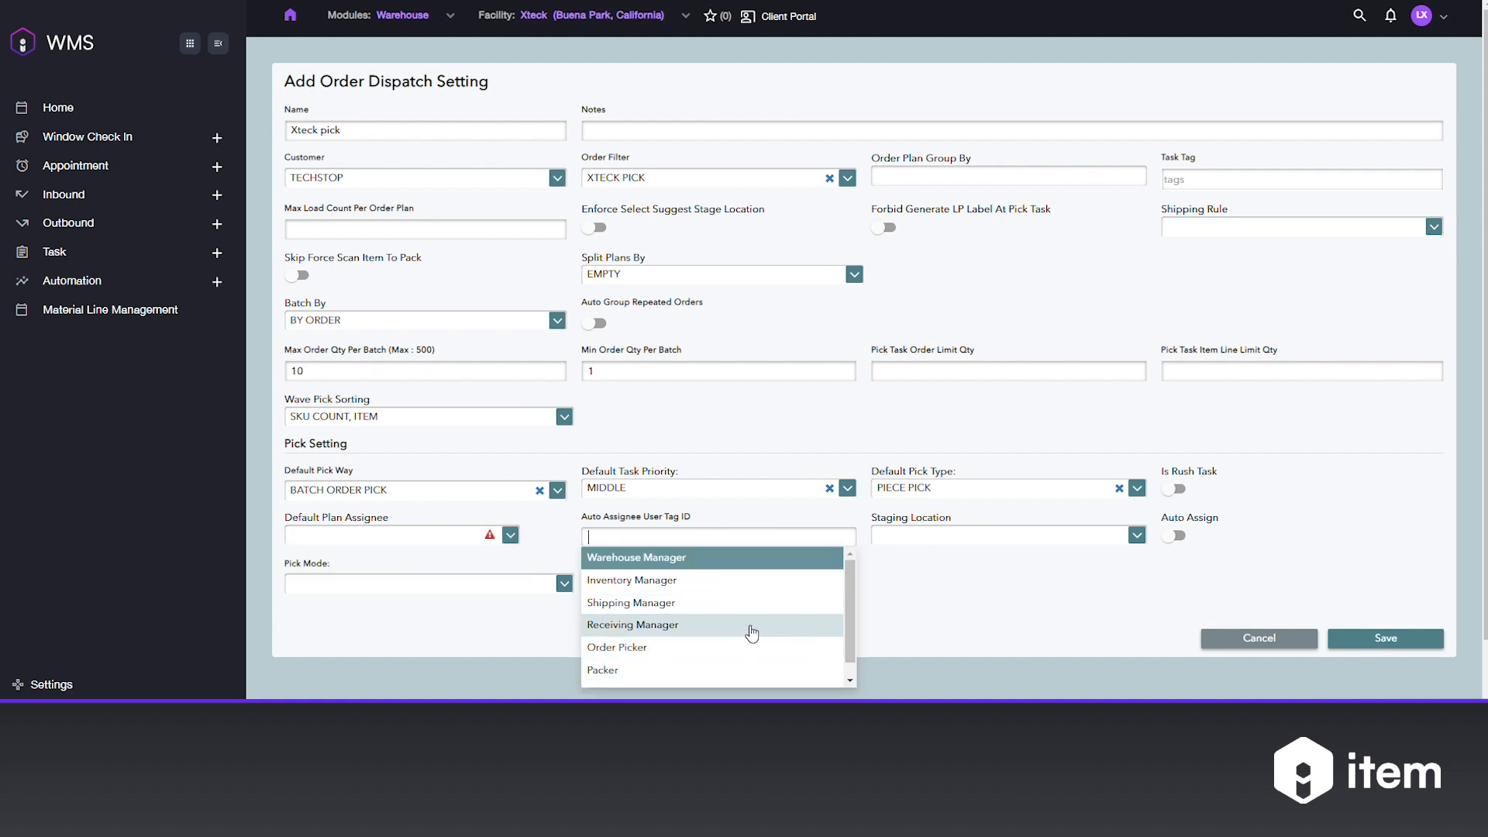
pyautogui.scroll(-1, 759, 624)
pyautogui.click(910, 627)
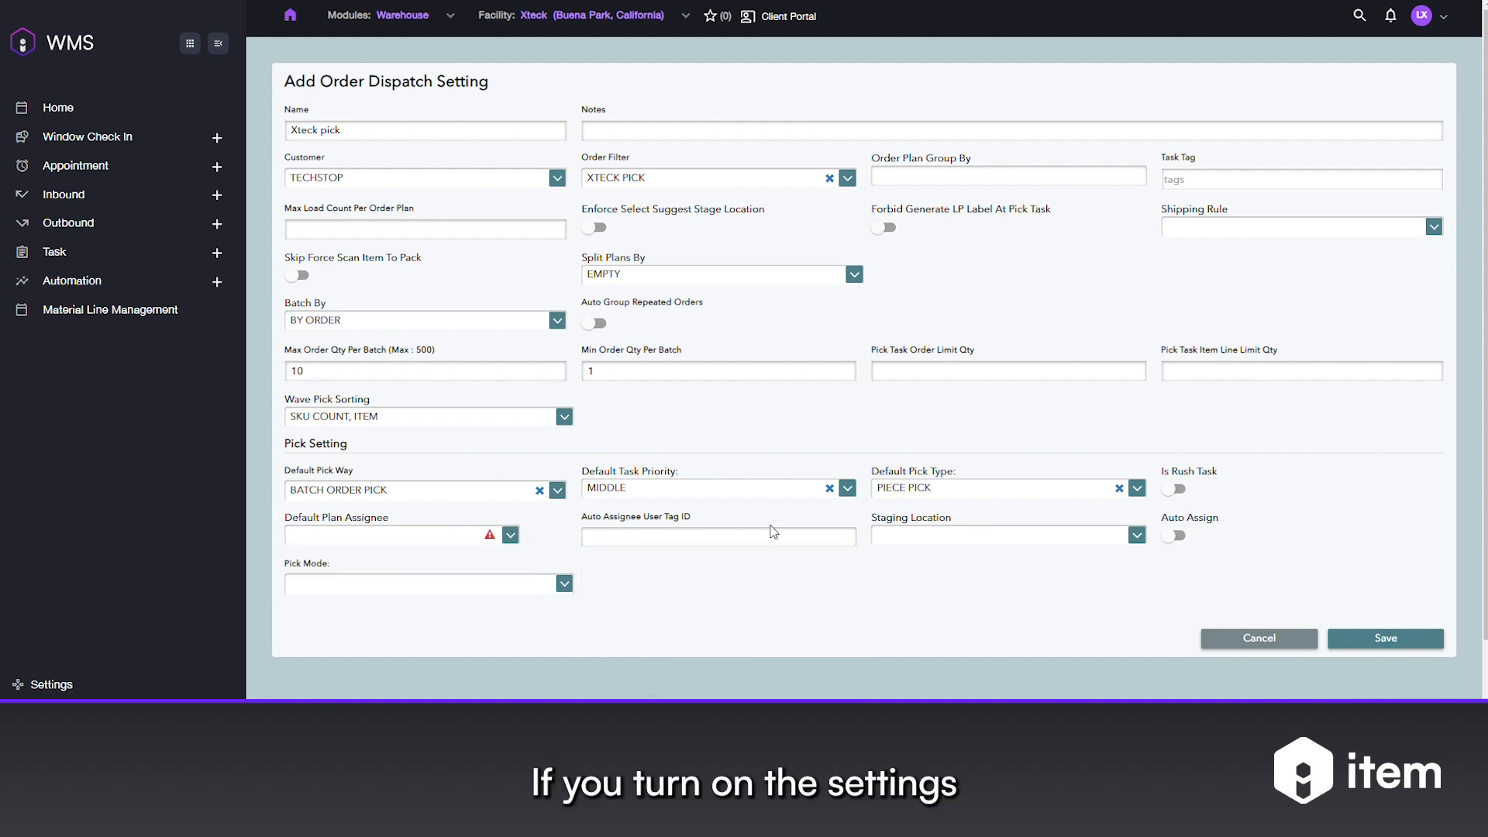
pyautogui.click(351, 546)
pyautogui.click(319, 573)
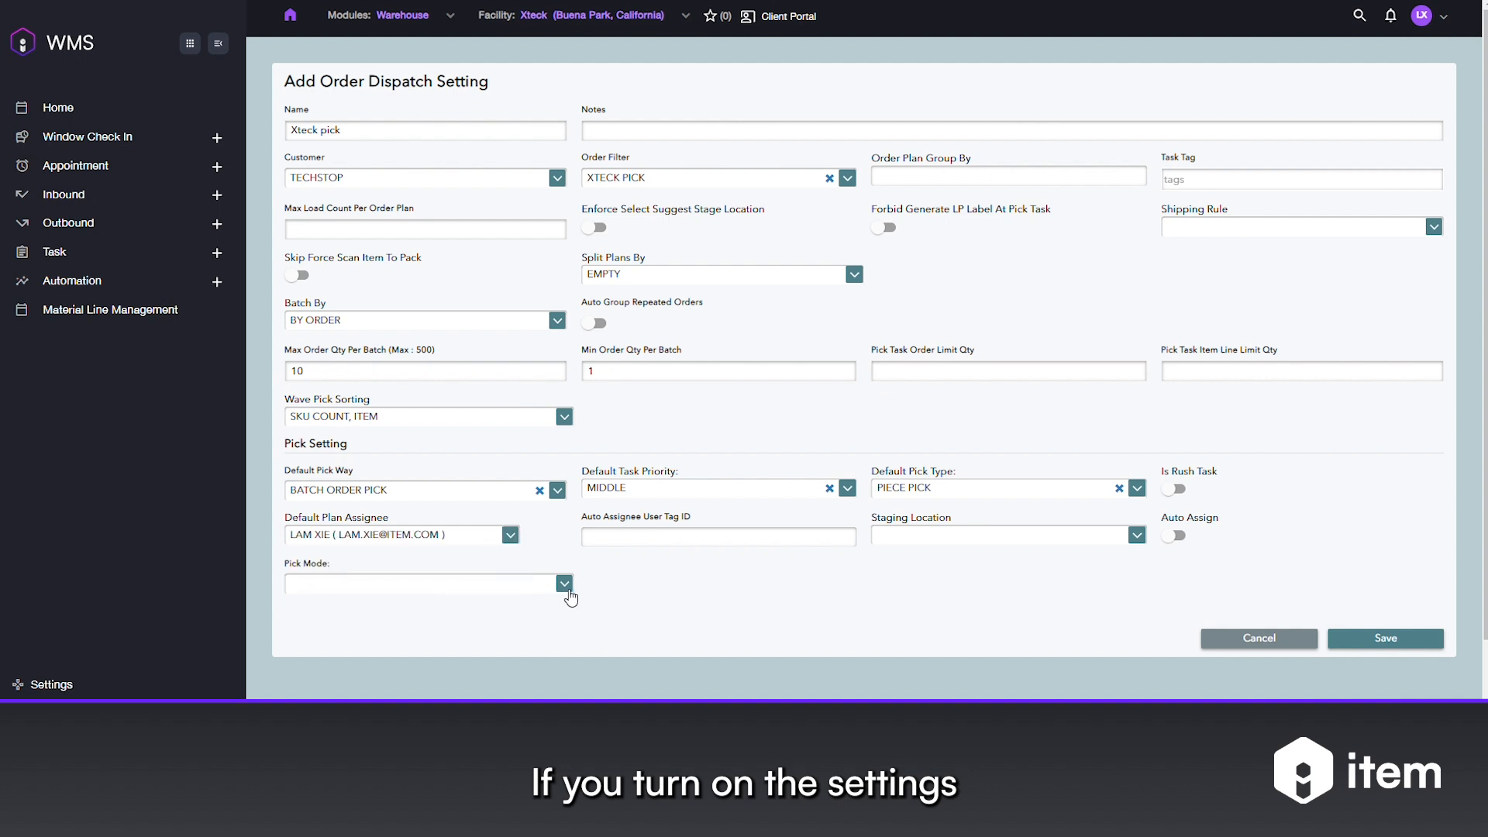
# - Set pick mode to General Process and save the dispatch setting
pyautogui.scroll(-1, 484, 659)
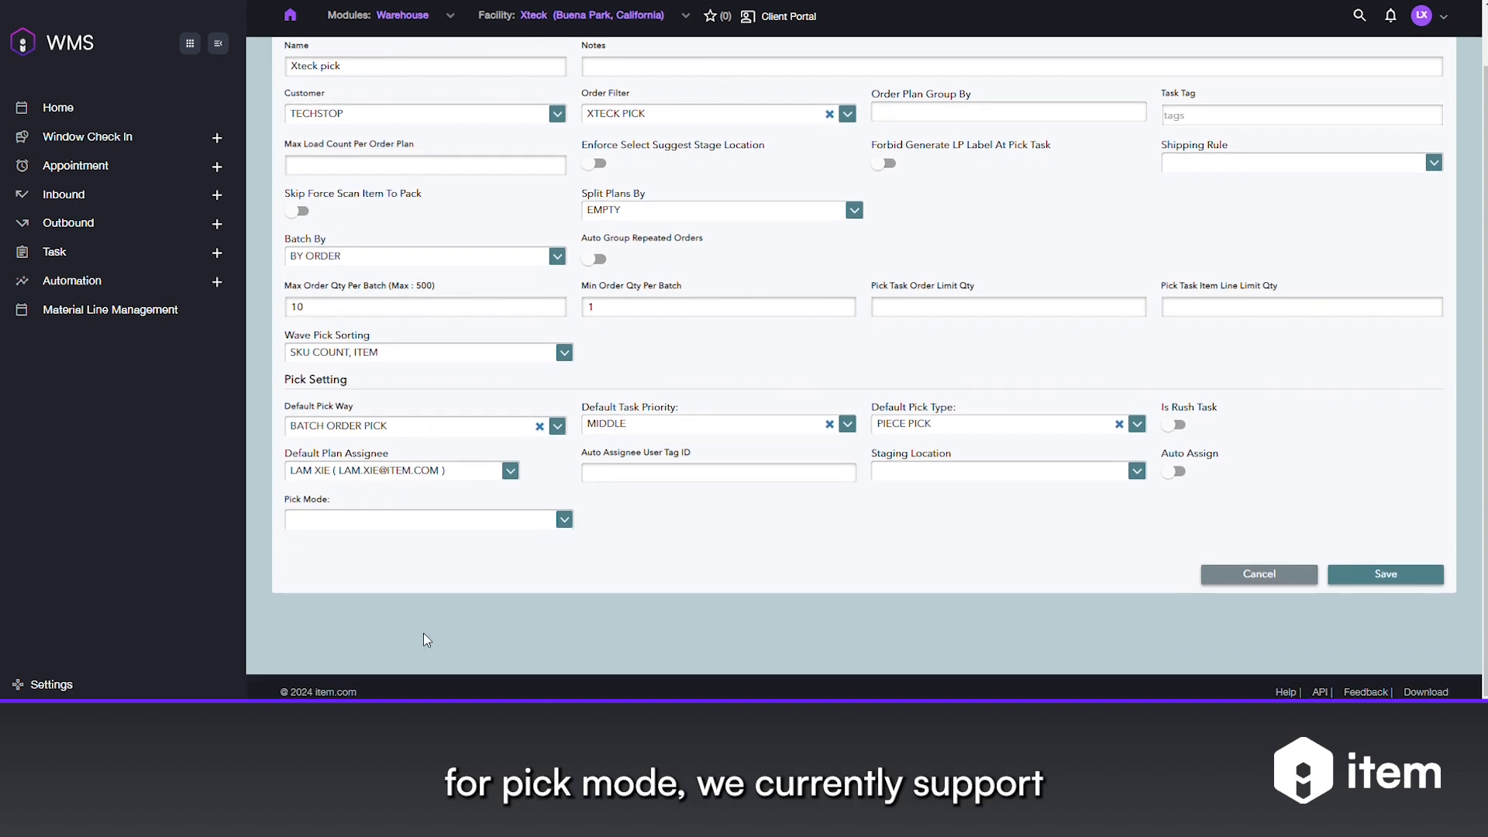
pyautogui.click(449, 521)
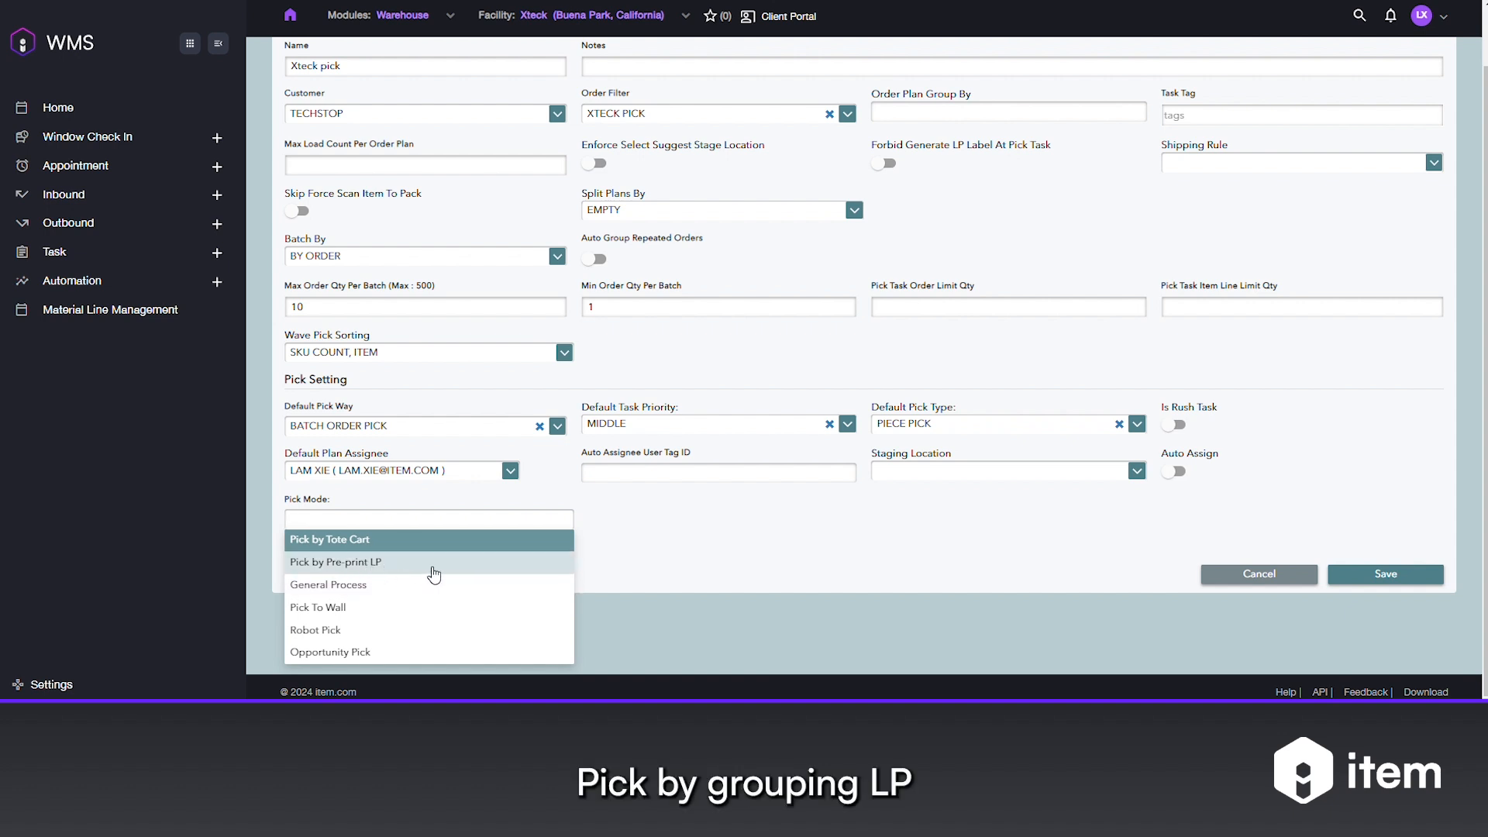
pyautogui.click(391, 589)
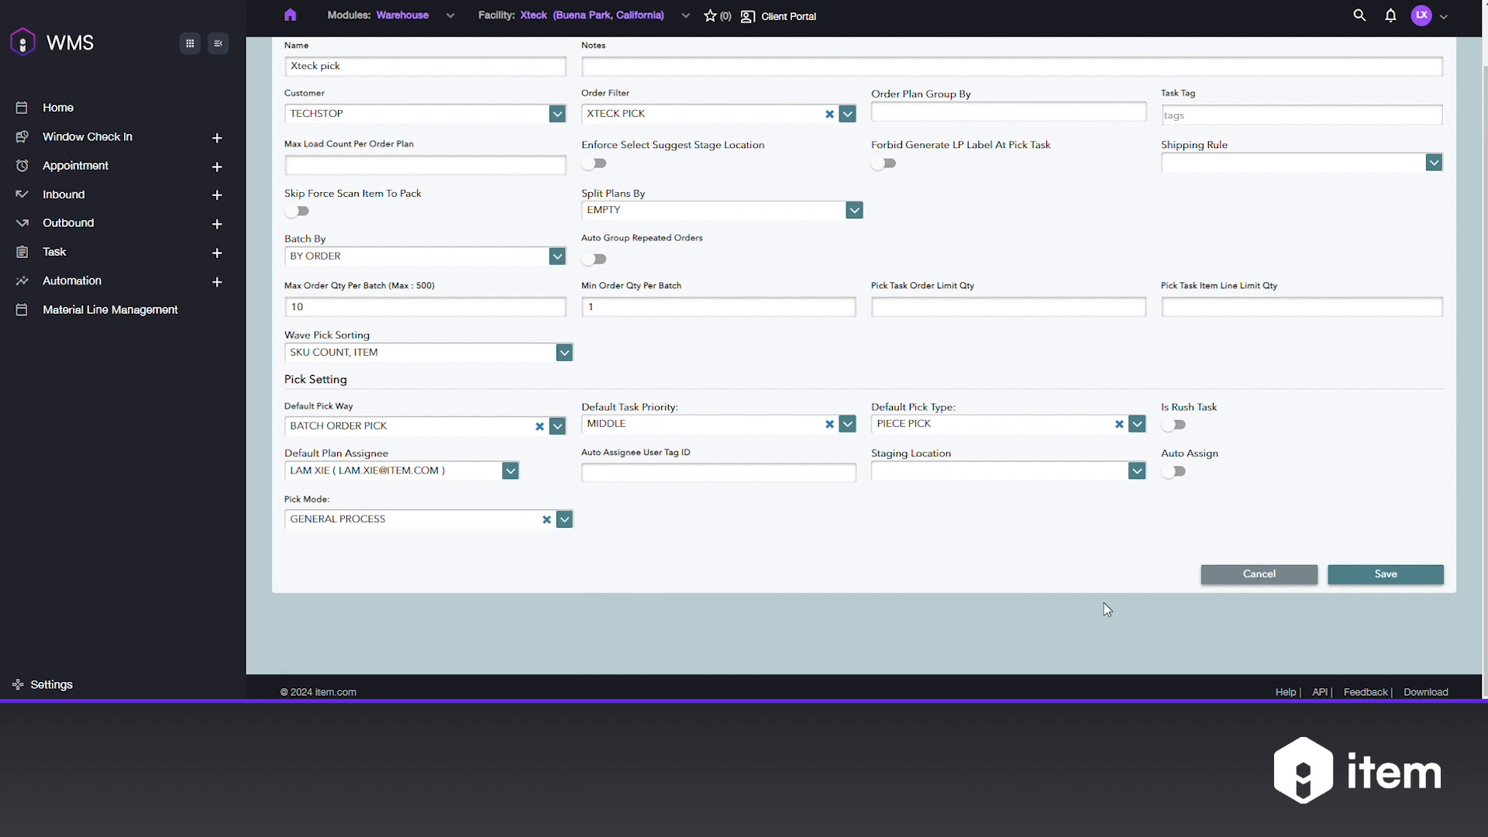
pyautogui.scroll(1, 1108, 609)
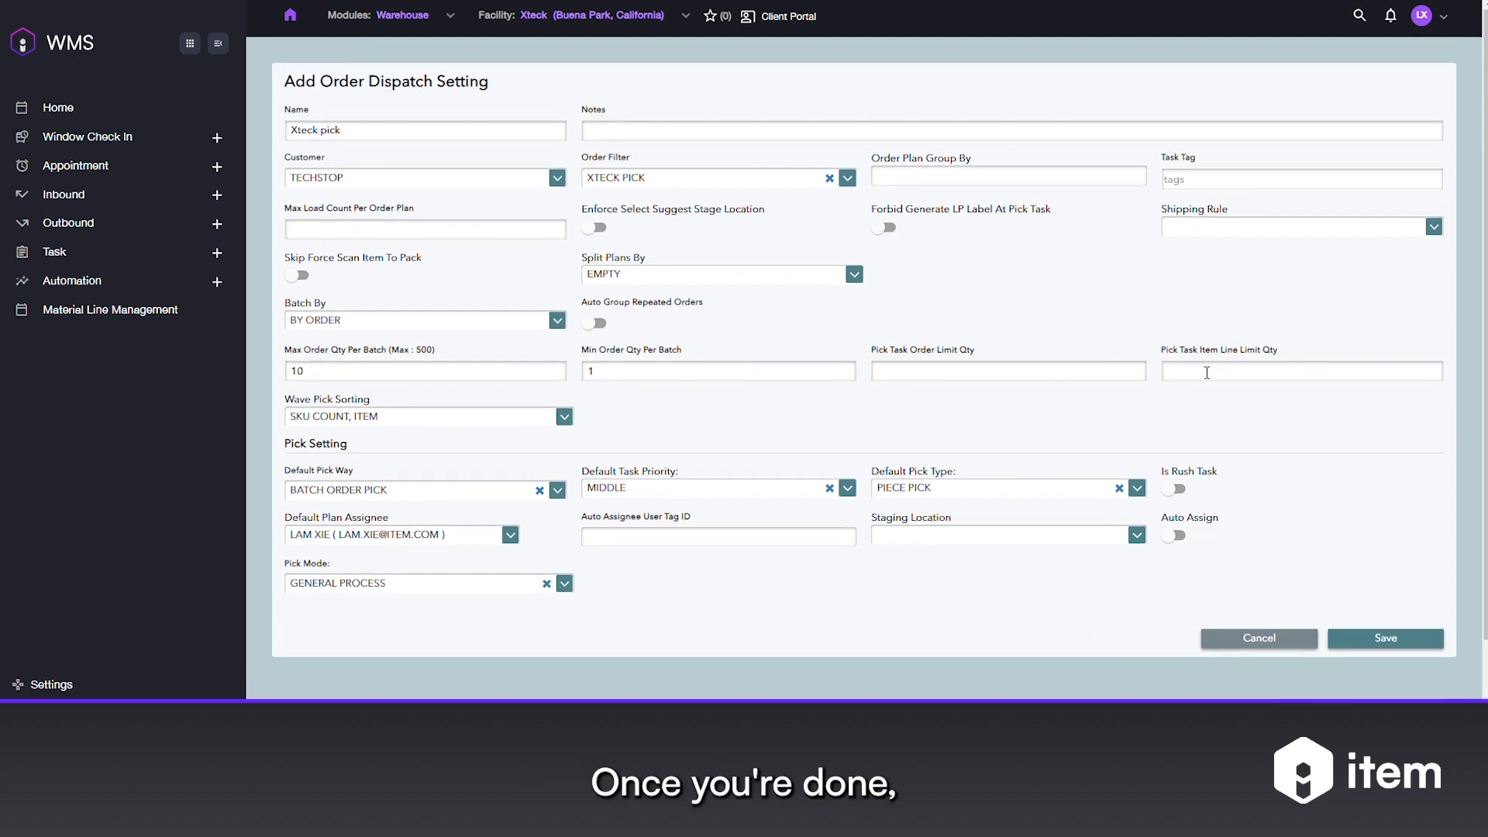
pyautogui.click(1386, 643)
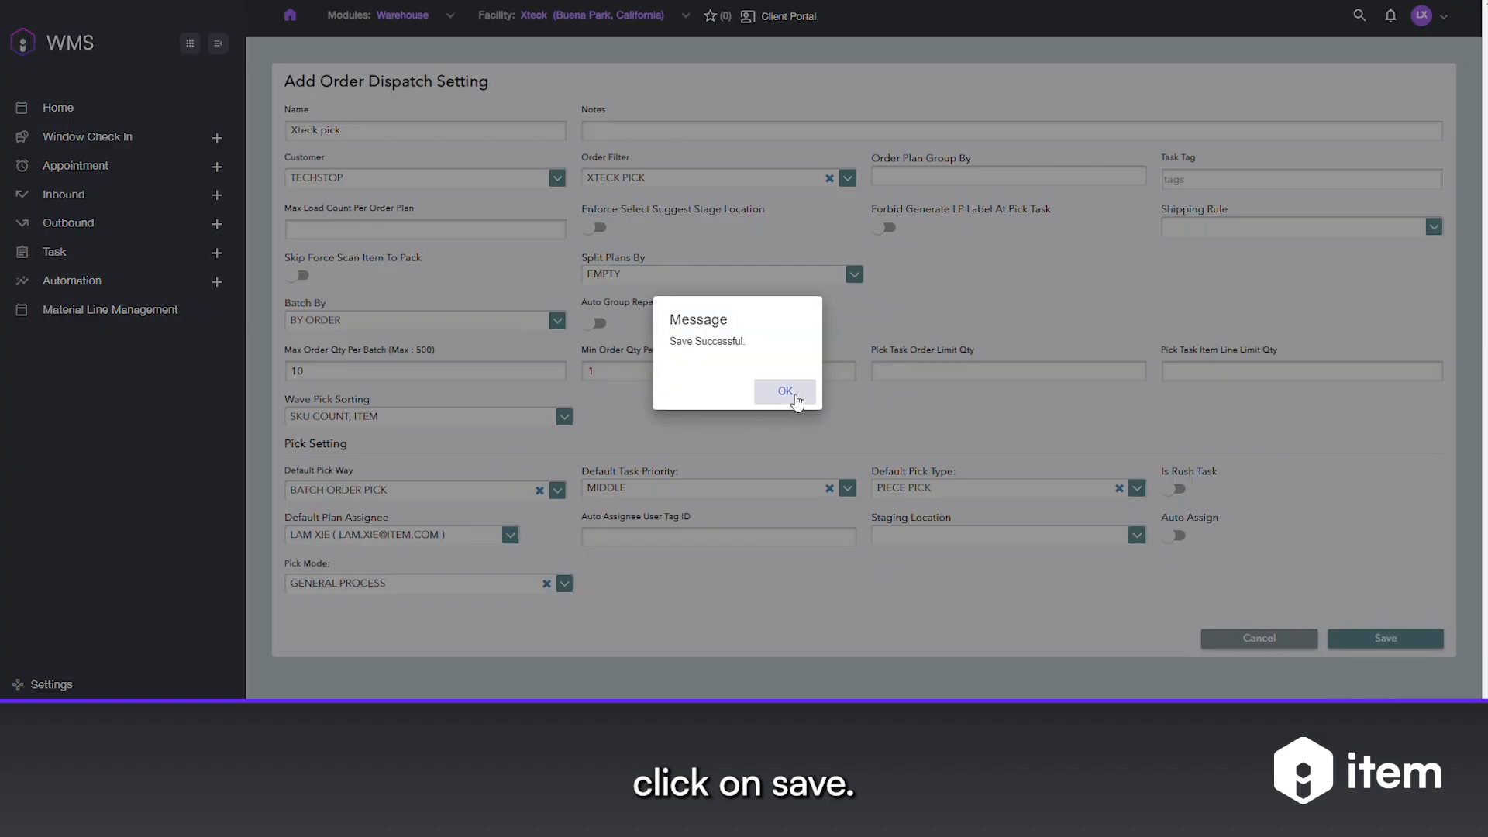
pyautogui.click(793, 397)
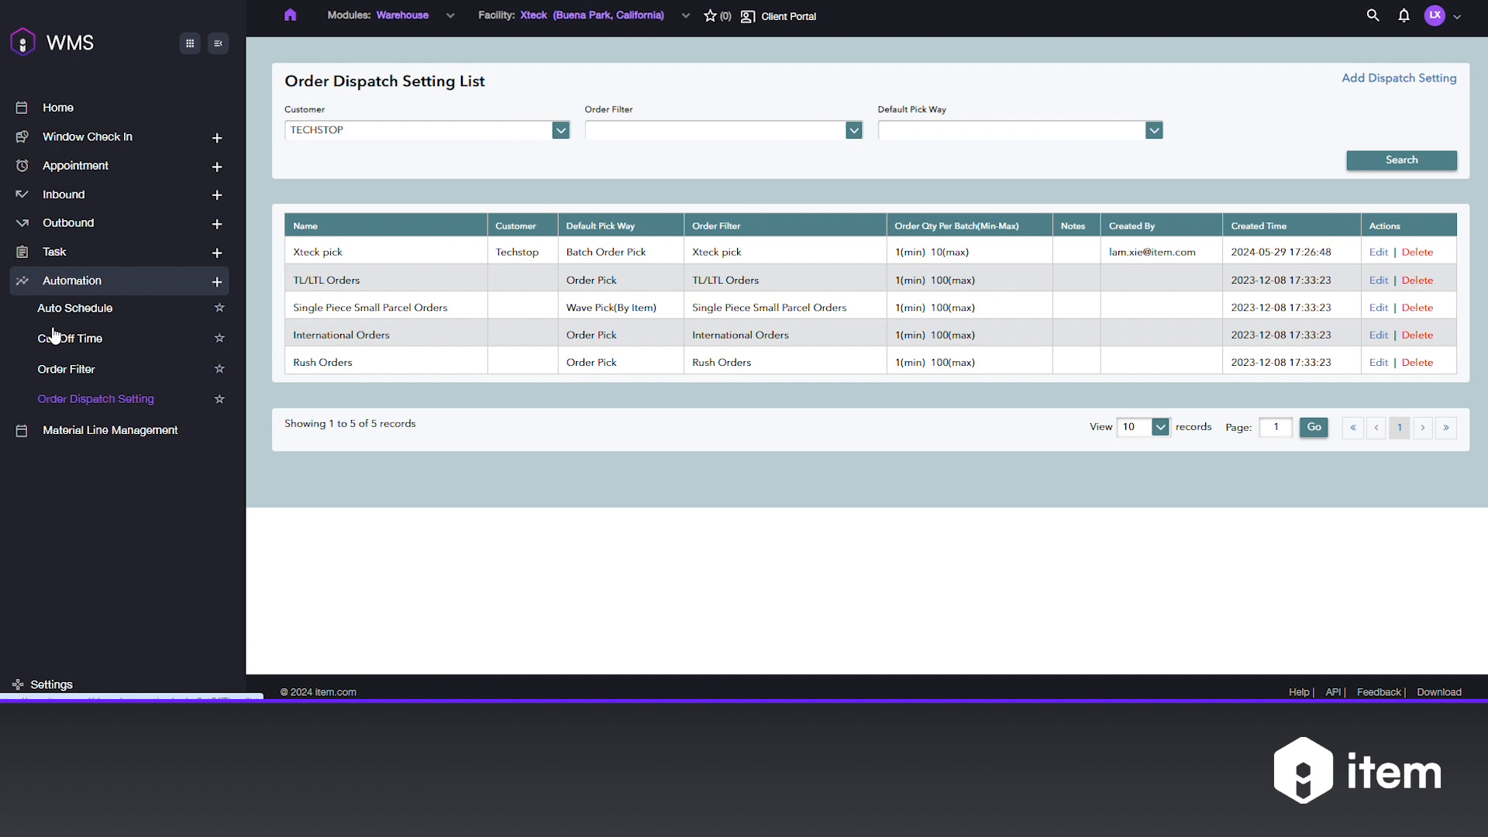
# - Create a customer schedule named 'xteck pick' using the Xteck pick dispatch setting
pyautogui.click(71, 310)
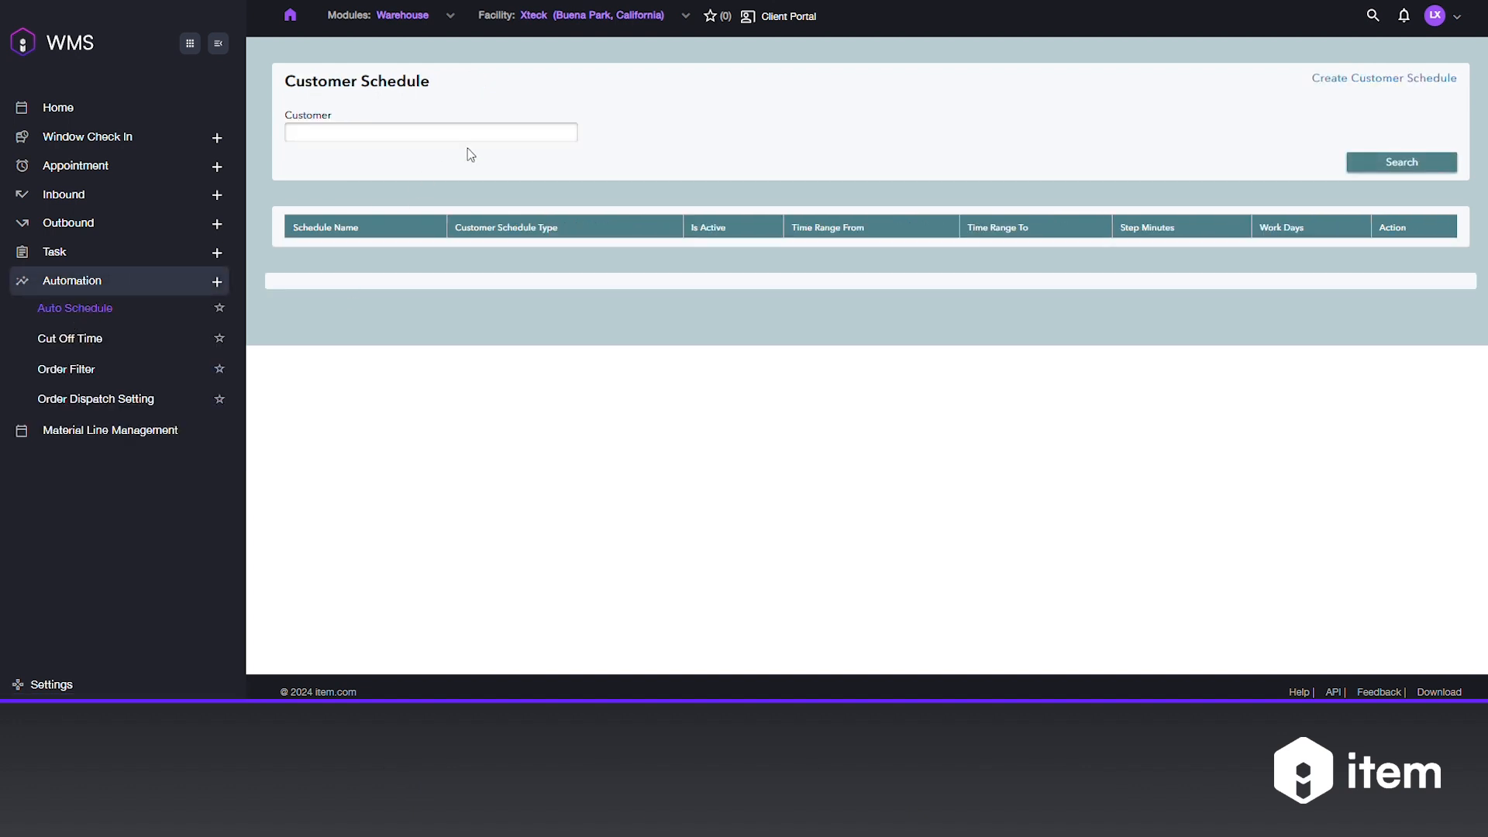
pyautogui.click(1369, 79)
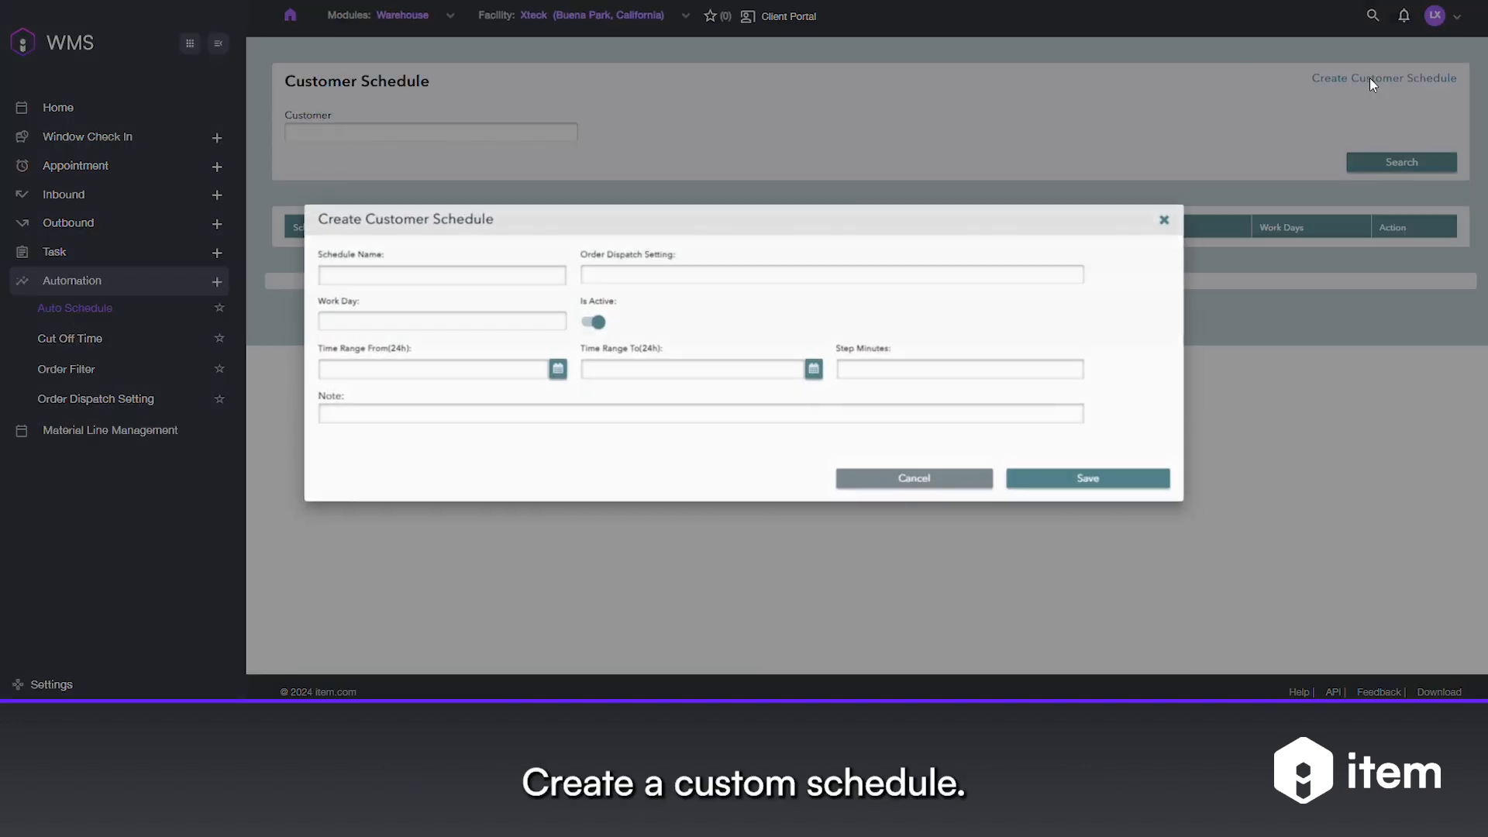
pyautogui.click(383, 274)
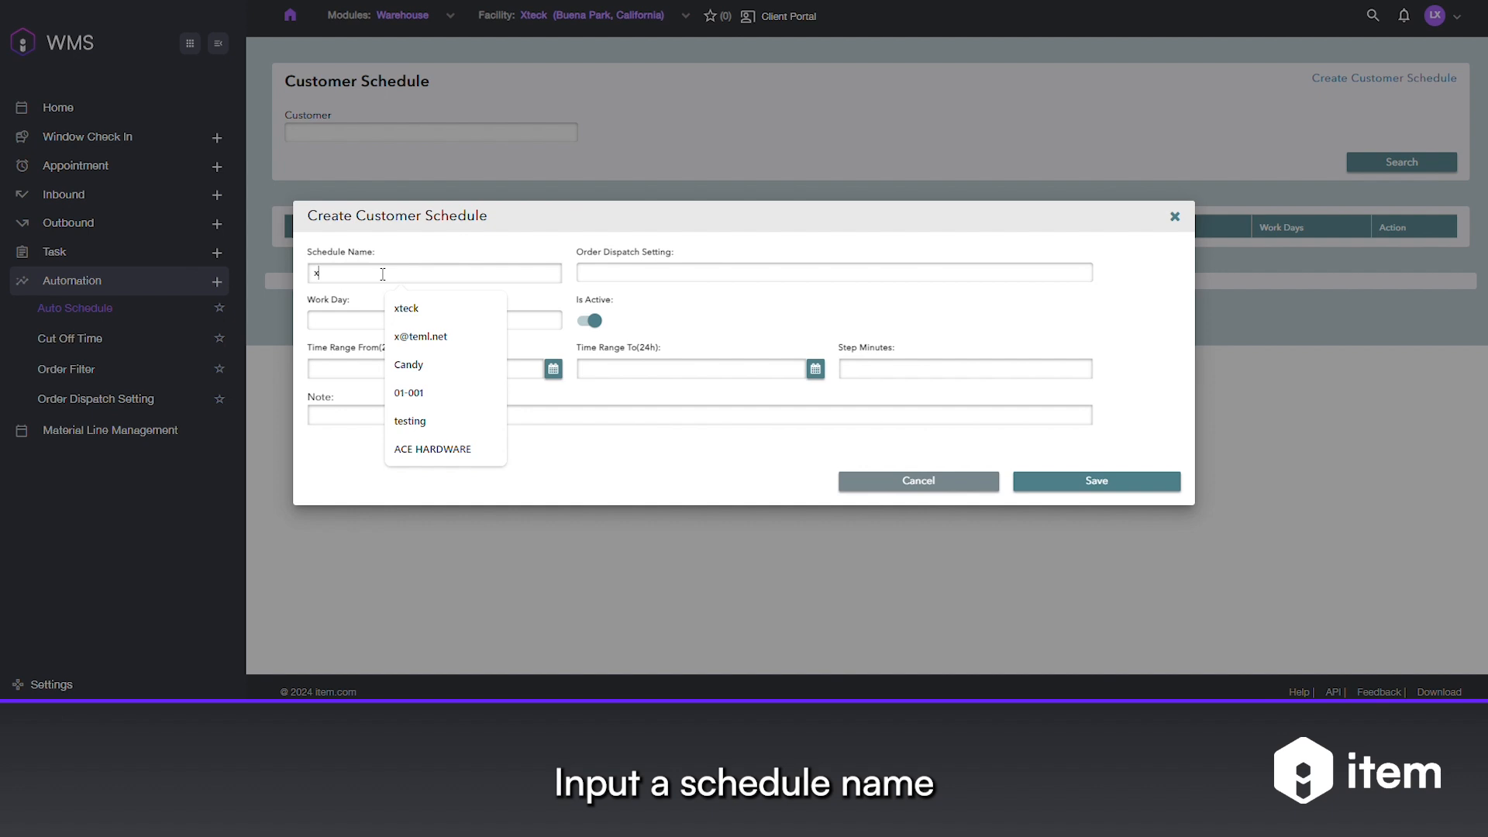
pyautogui.write('xteck pick')
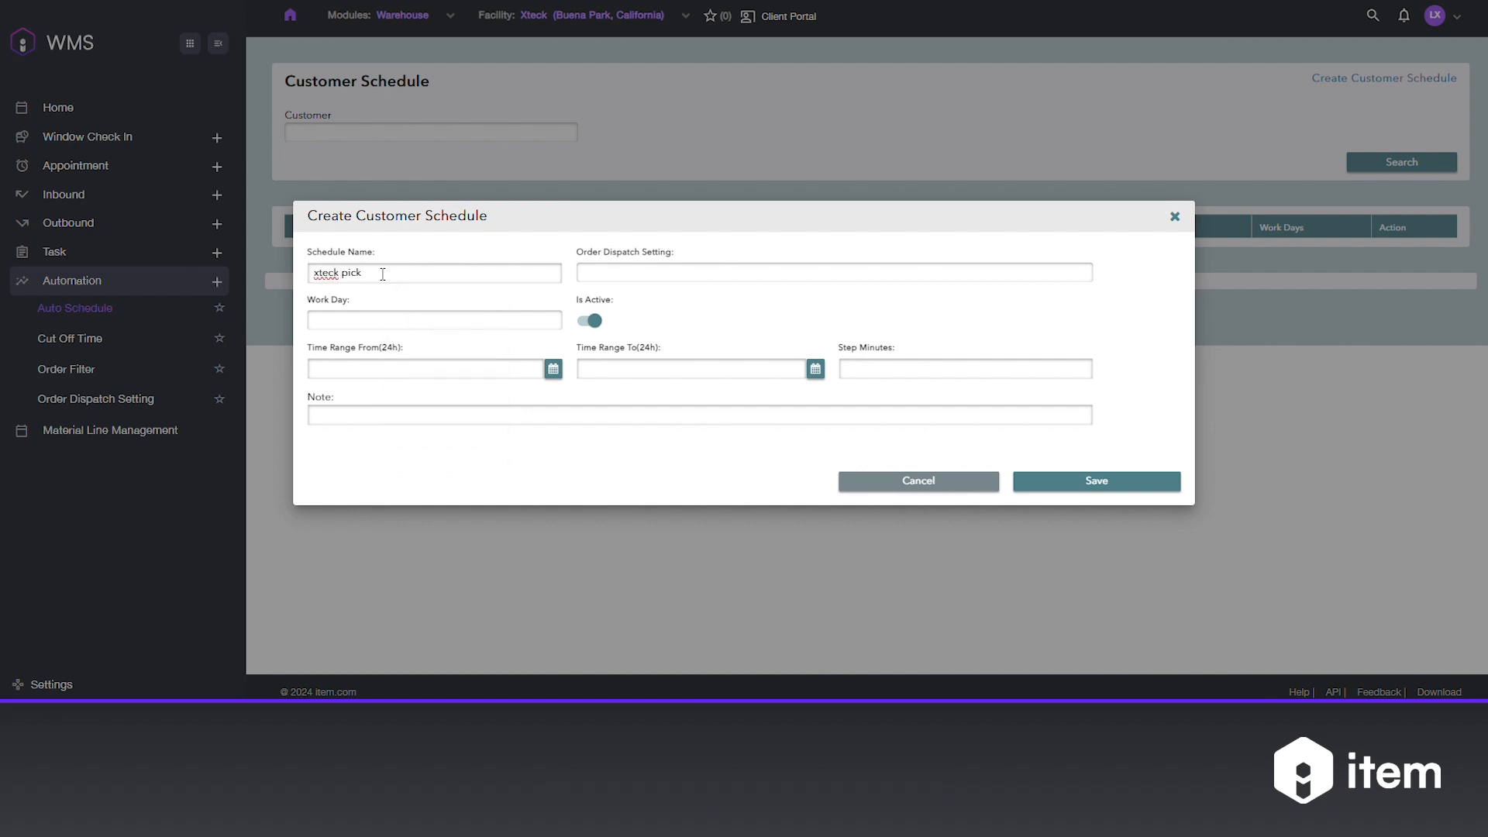
pyautogui.click(672, 270)
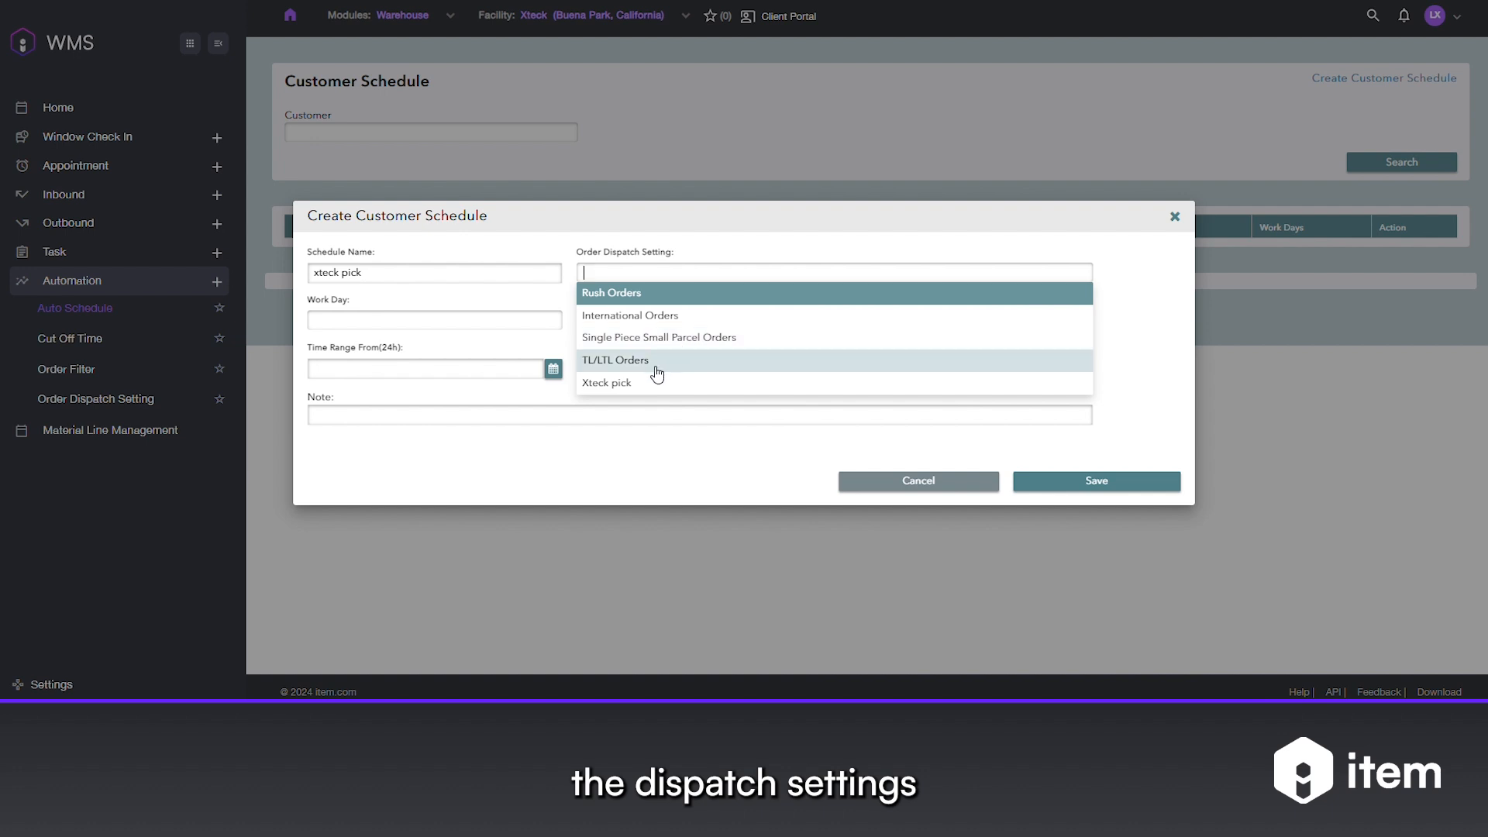
pyautogui.click(625, 392)
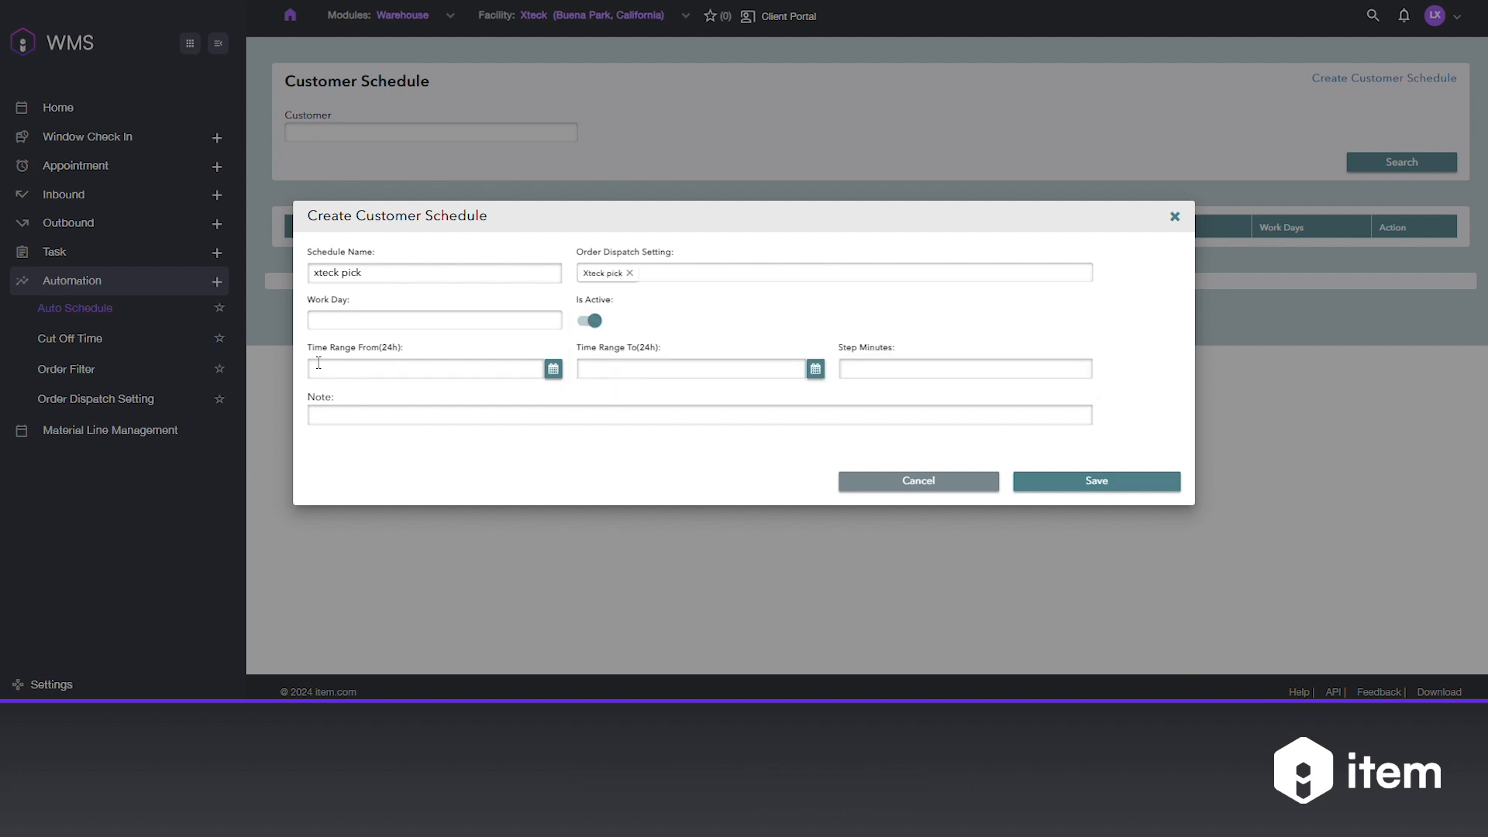
# - Add Monday, Tuesday, Thursday and Friday as the schedule's work days
pyautogui.click(348, 321)
pyautogui.click(350, 342)
pyautogui.click(410, 318)
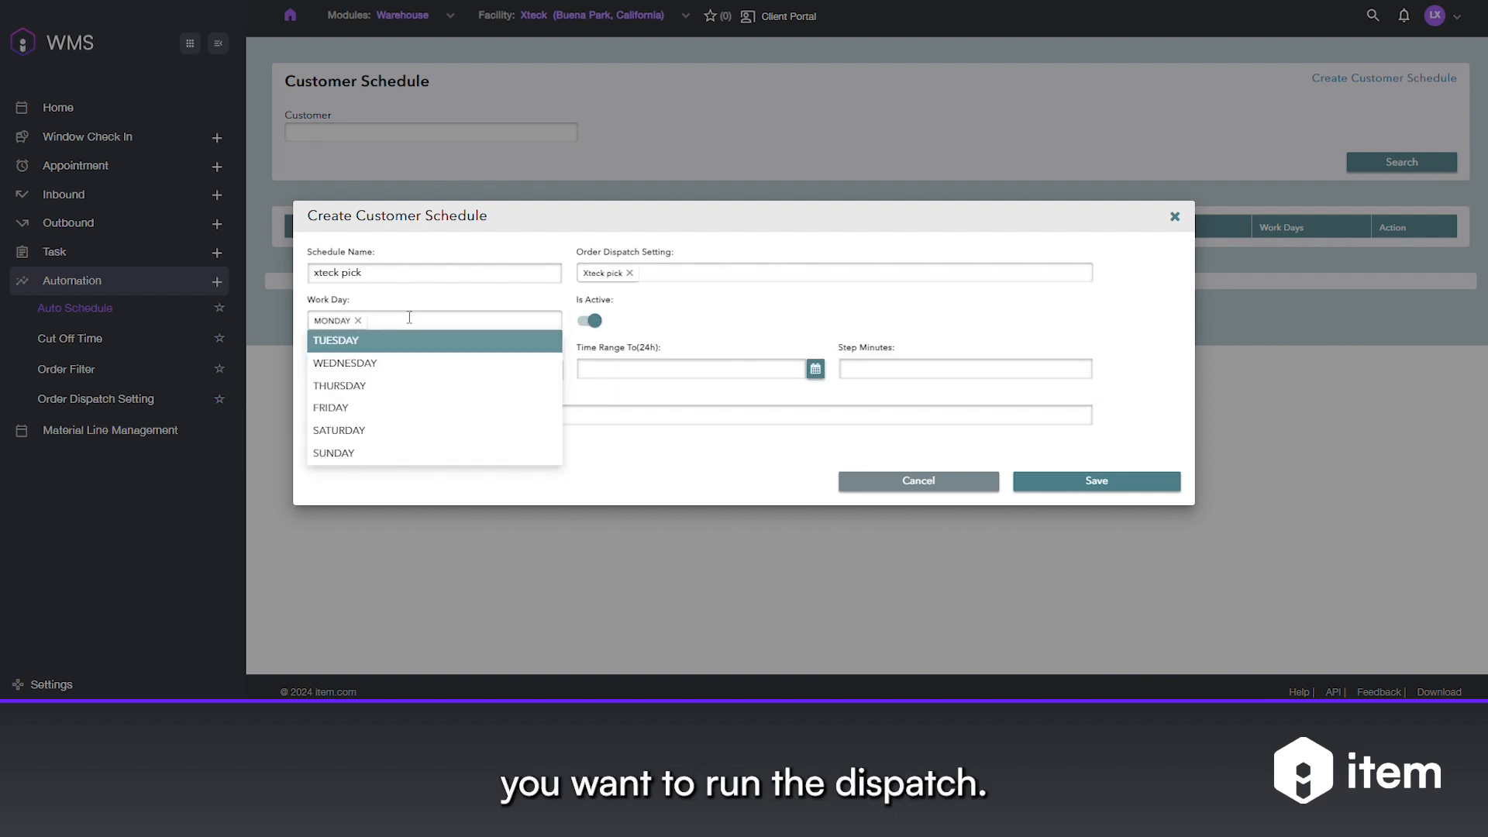
pyautogui.click(388, 349)
pyautogui.click(418, 324)
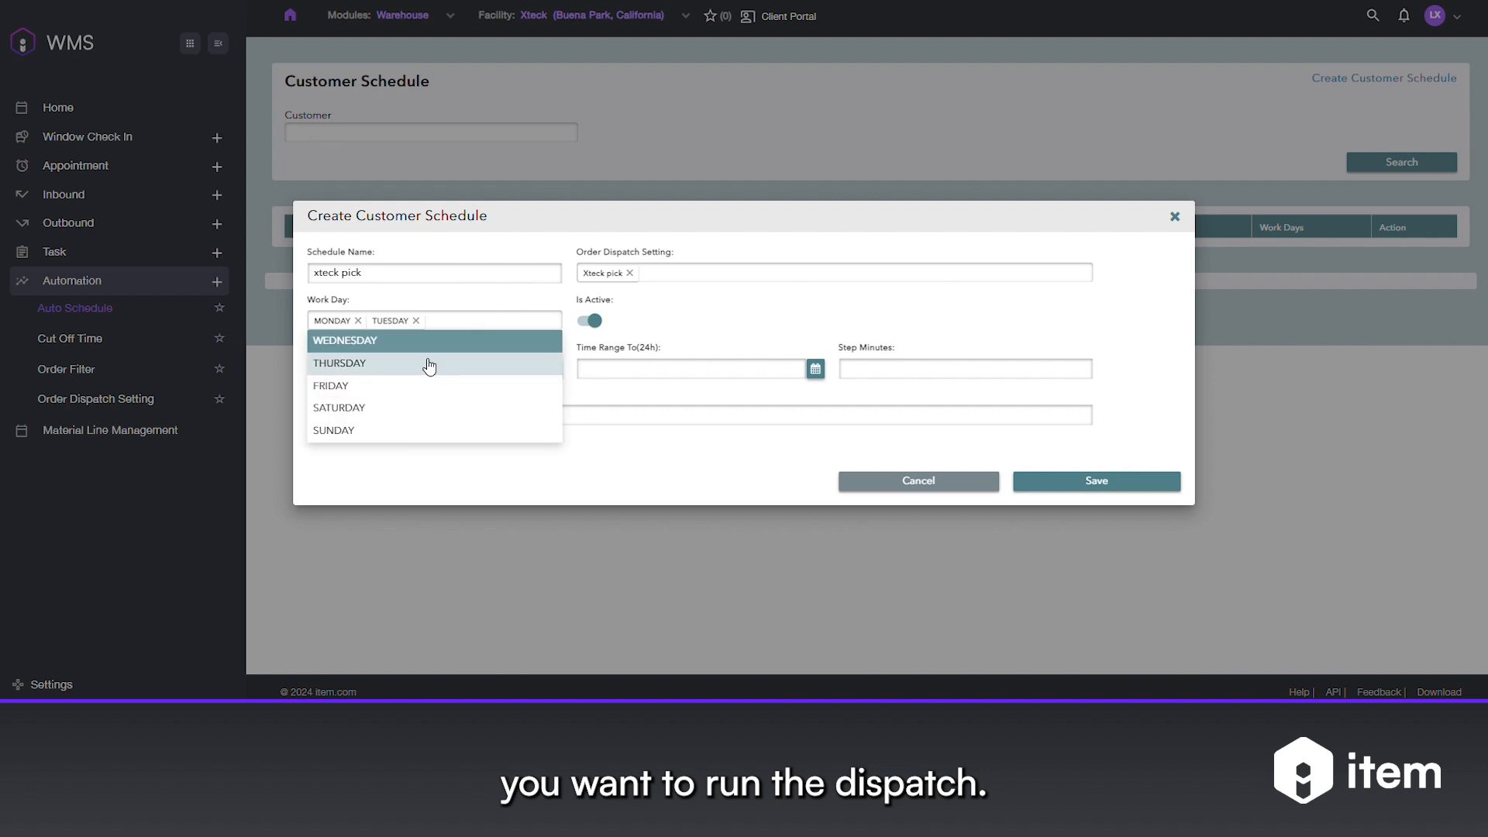
pyautogui.click(432, 364)
pyautogui.click(518, 322)
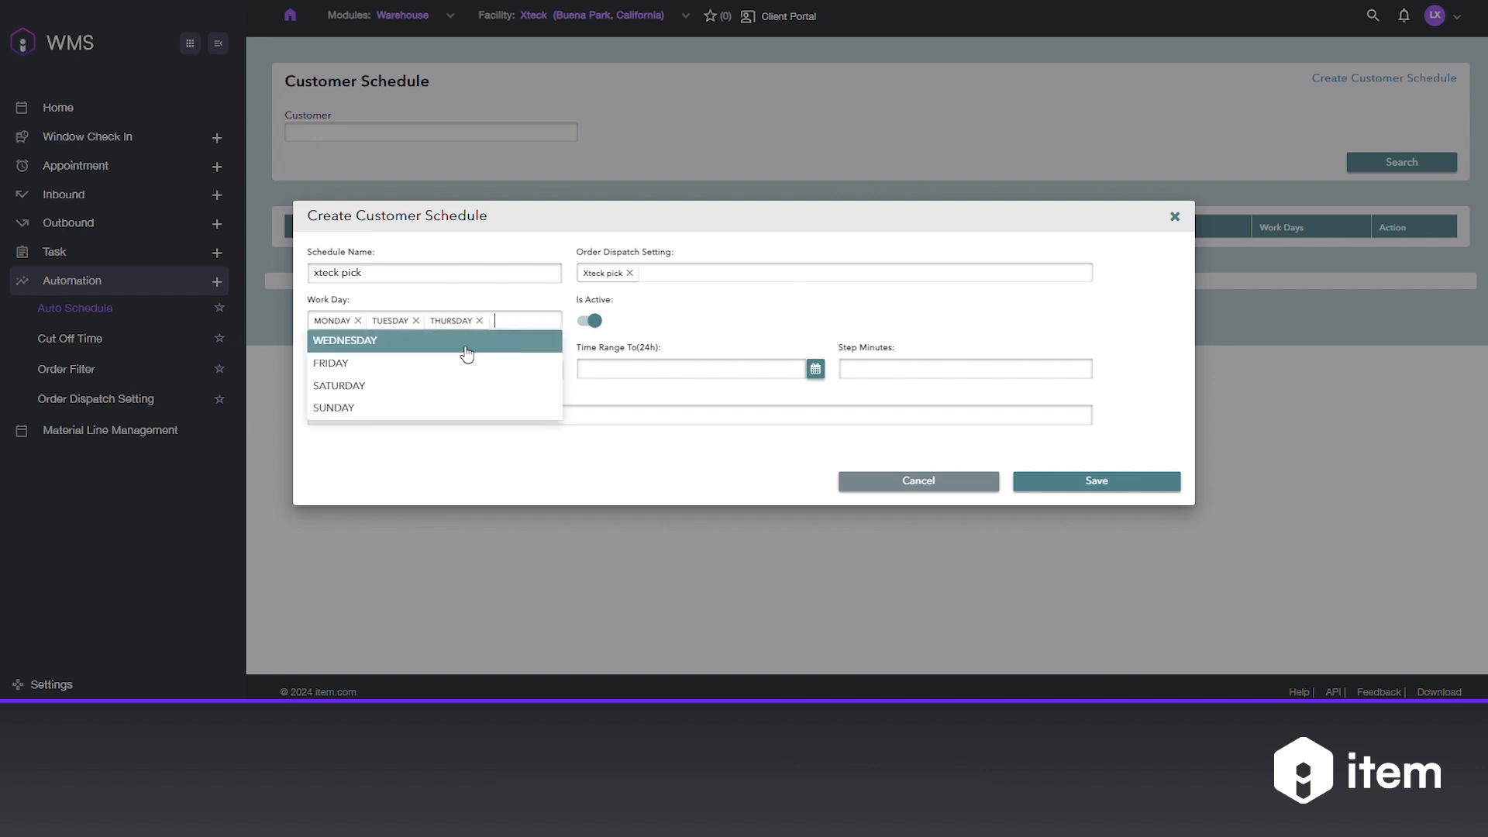
pyautogui.click(417, 369)
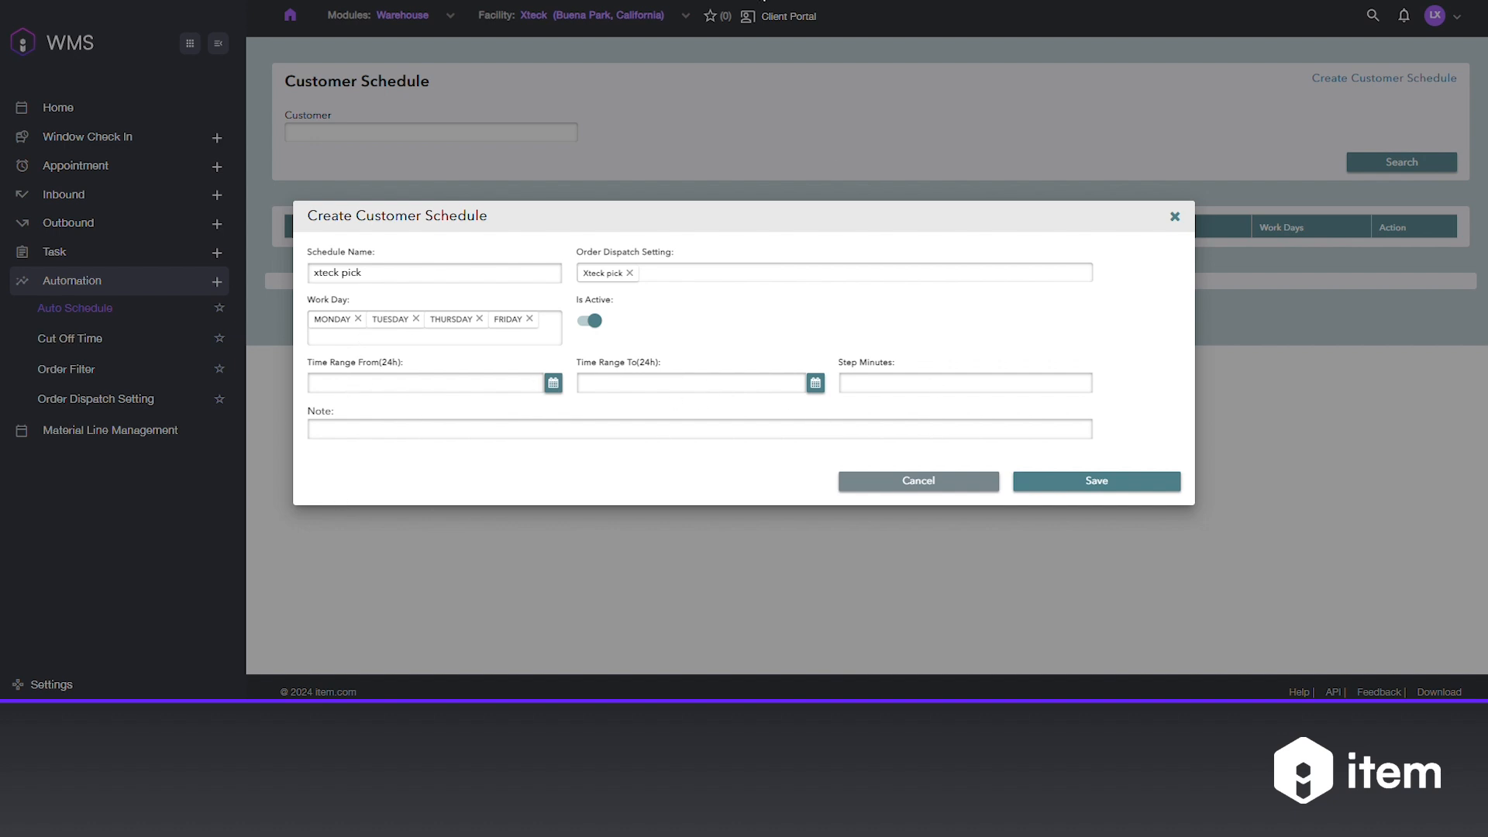
# - Set the schedule's time range from 08:00 to 17:00
pyautogui.click(350, 385)
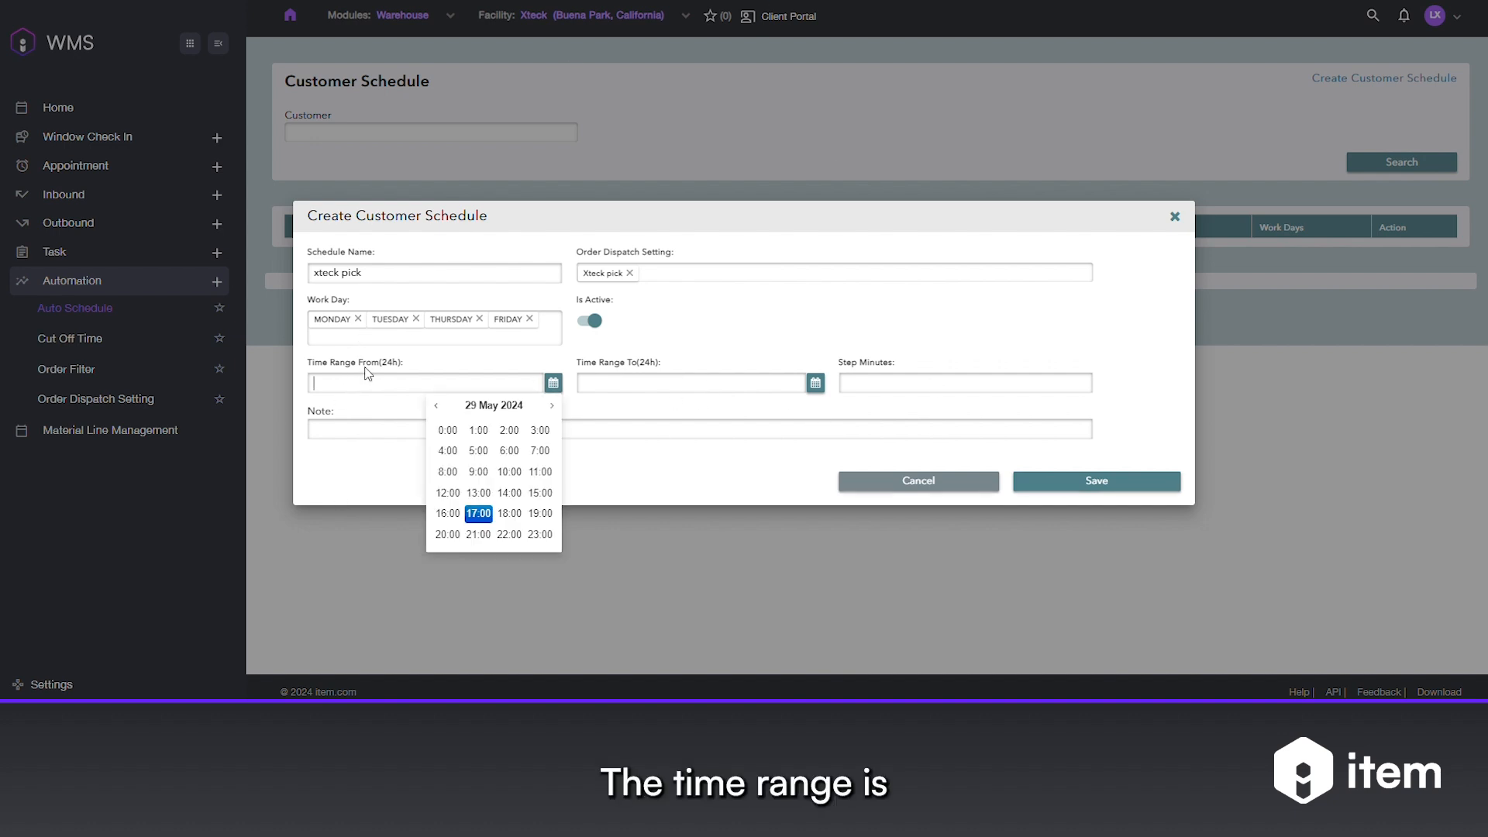
pyautogui.click(447, 472)
pyautogui.click(434, 430)
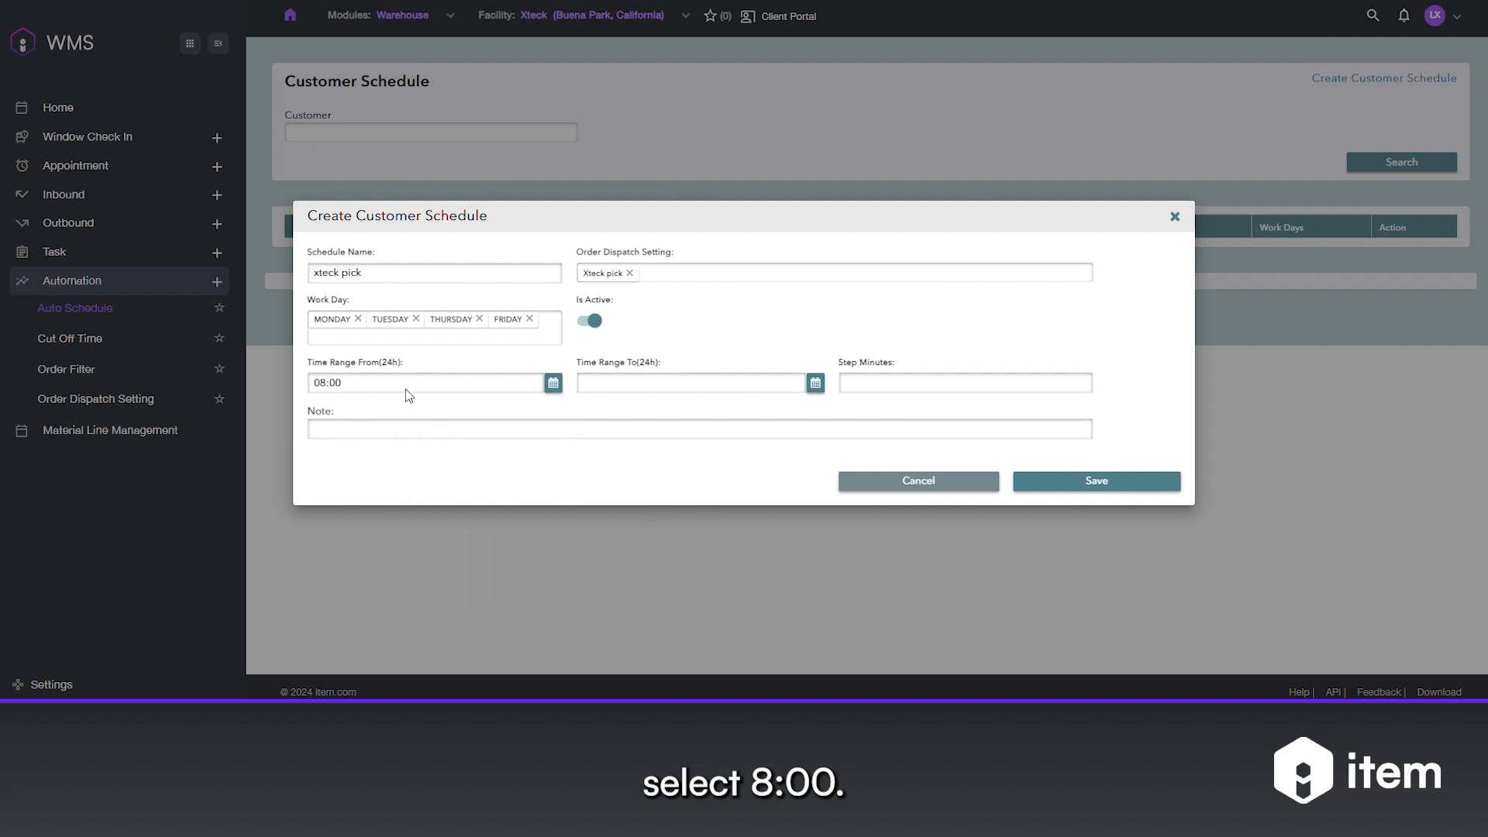
pyautogui.click(658, 380)
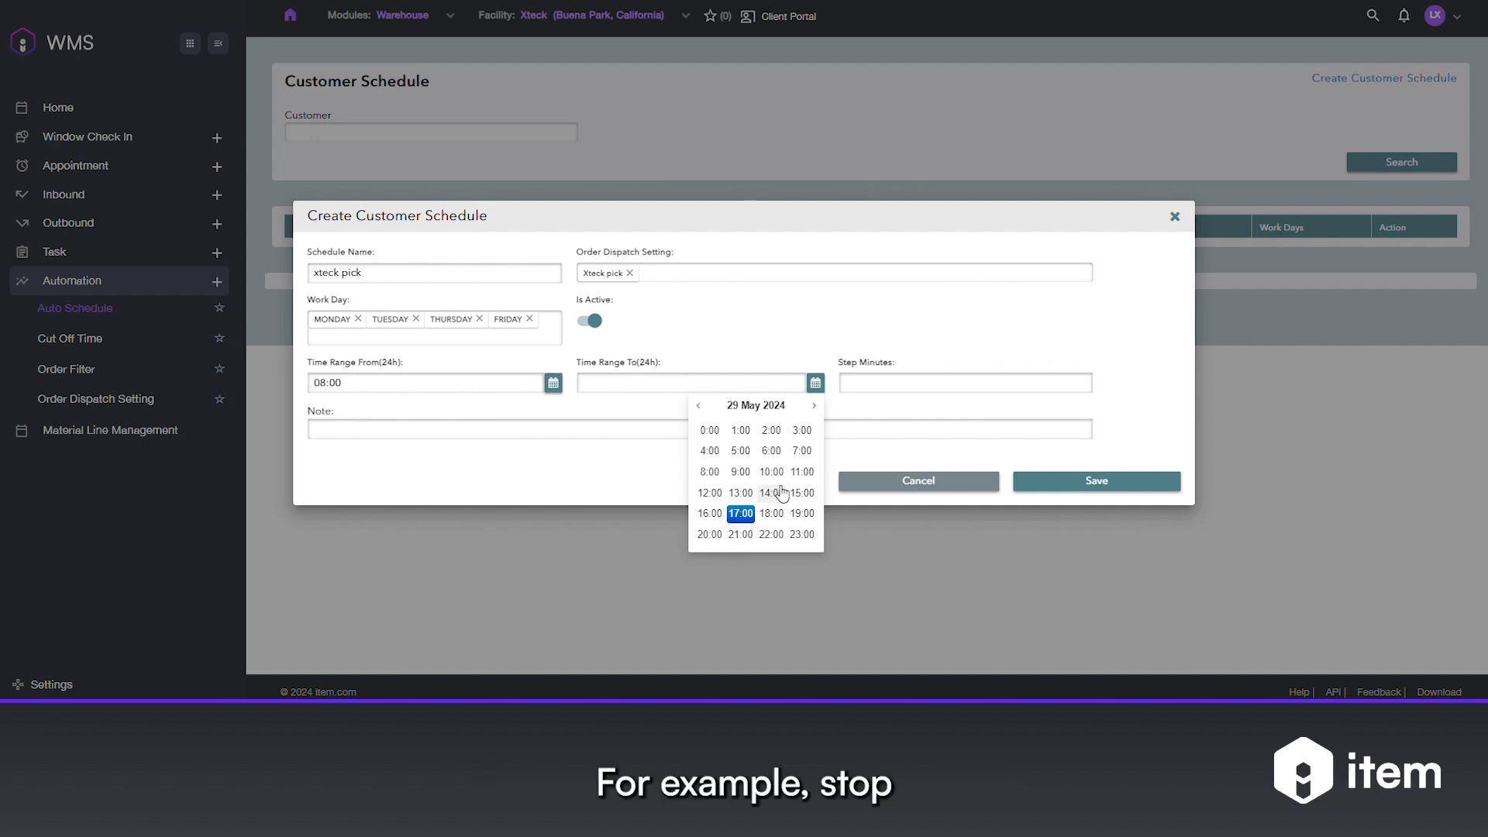
pyautogui.click(741, 513)
pyautogui.click(696, 431)
# - Enter 60 as Step Minutes and save the schedule
pyautogui.click(900, 383)
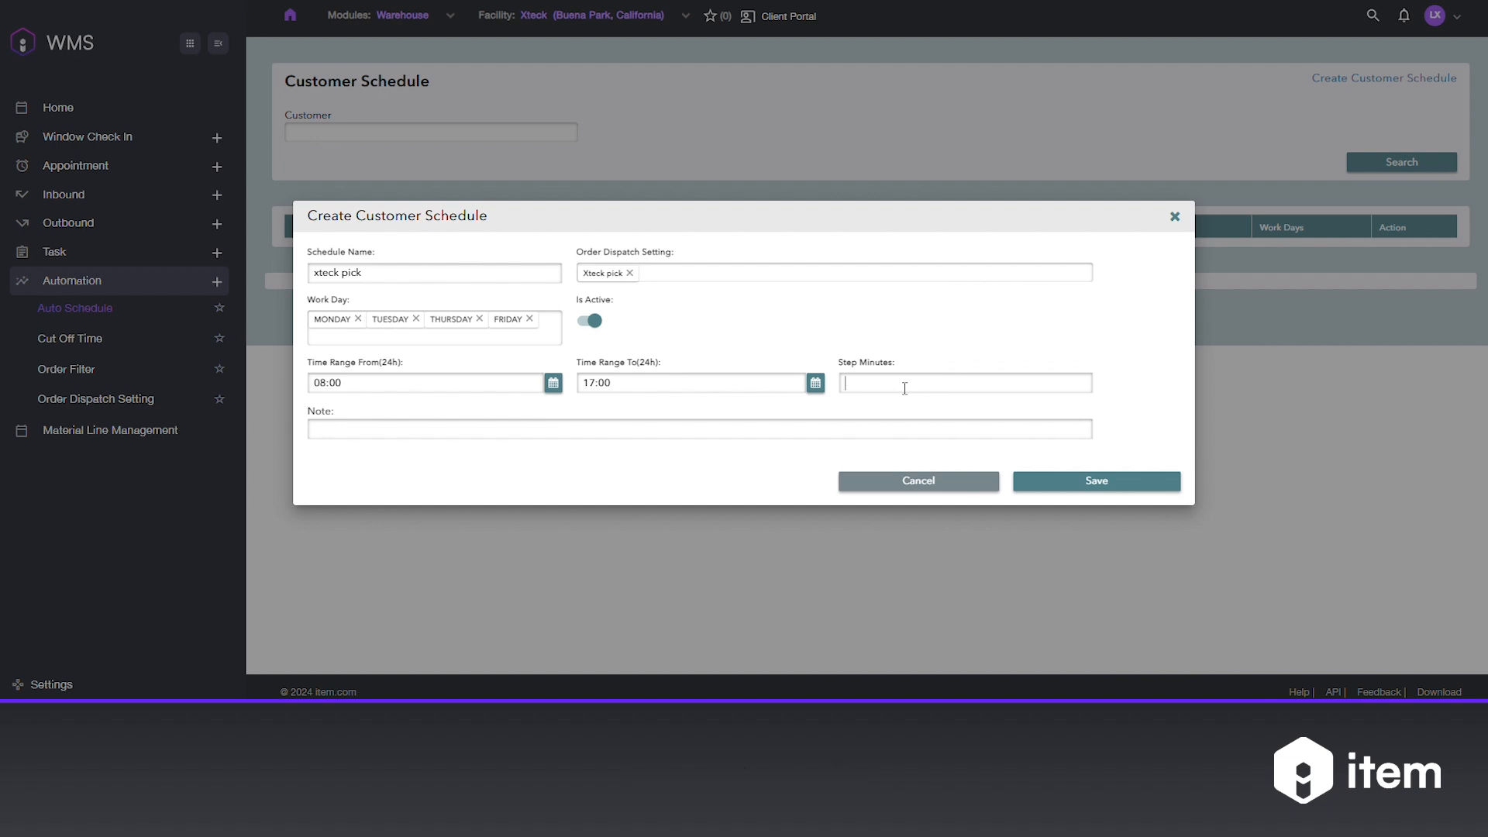
pyautogui.write('60')
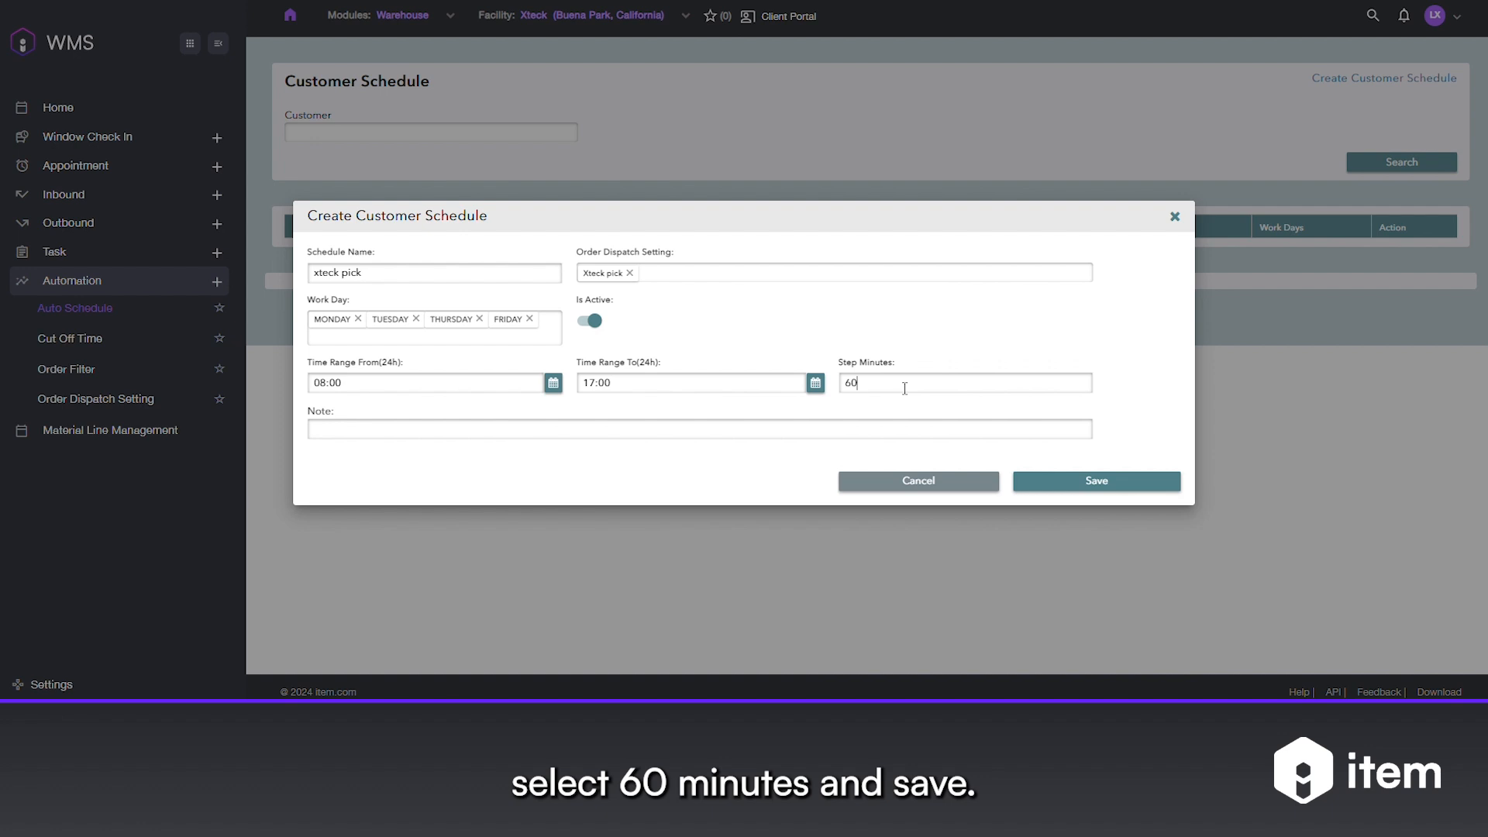
pyautogui.click(1086, 483)
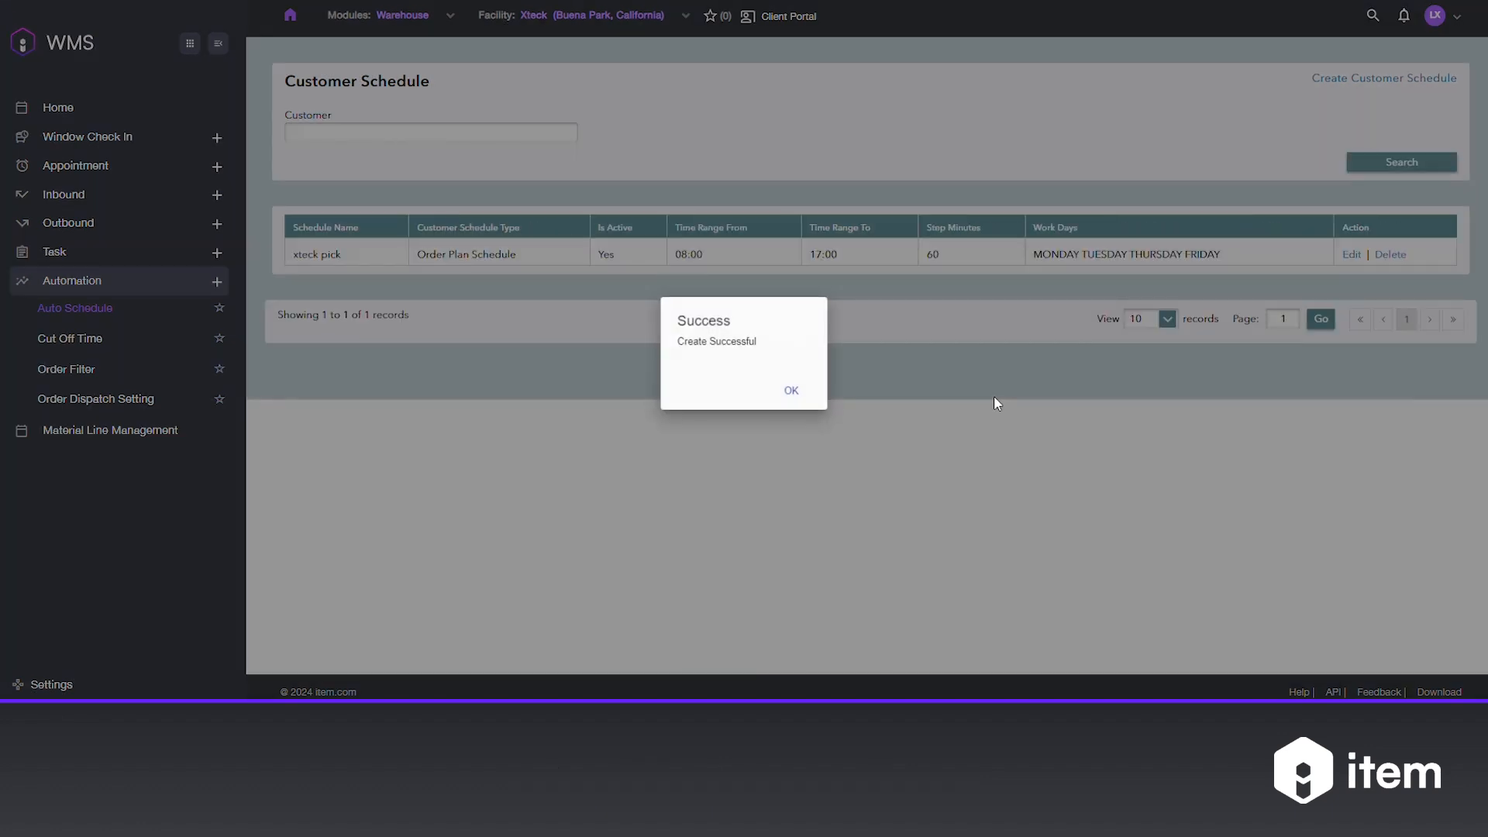
# - Acknowledge the Create Successful message to return to the Customer Schedule list
pyautogui.click(799, 392)
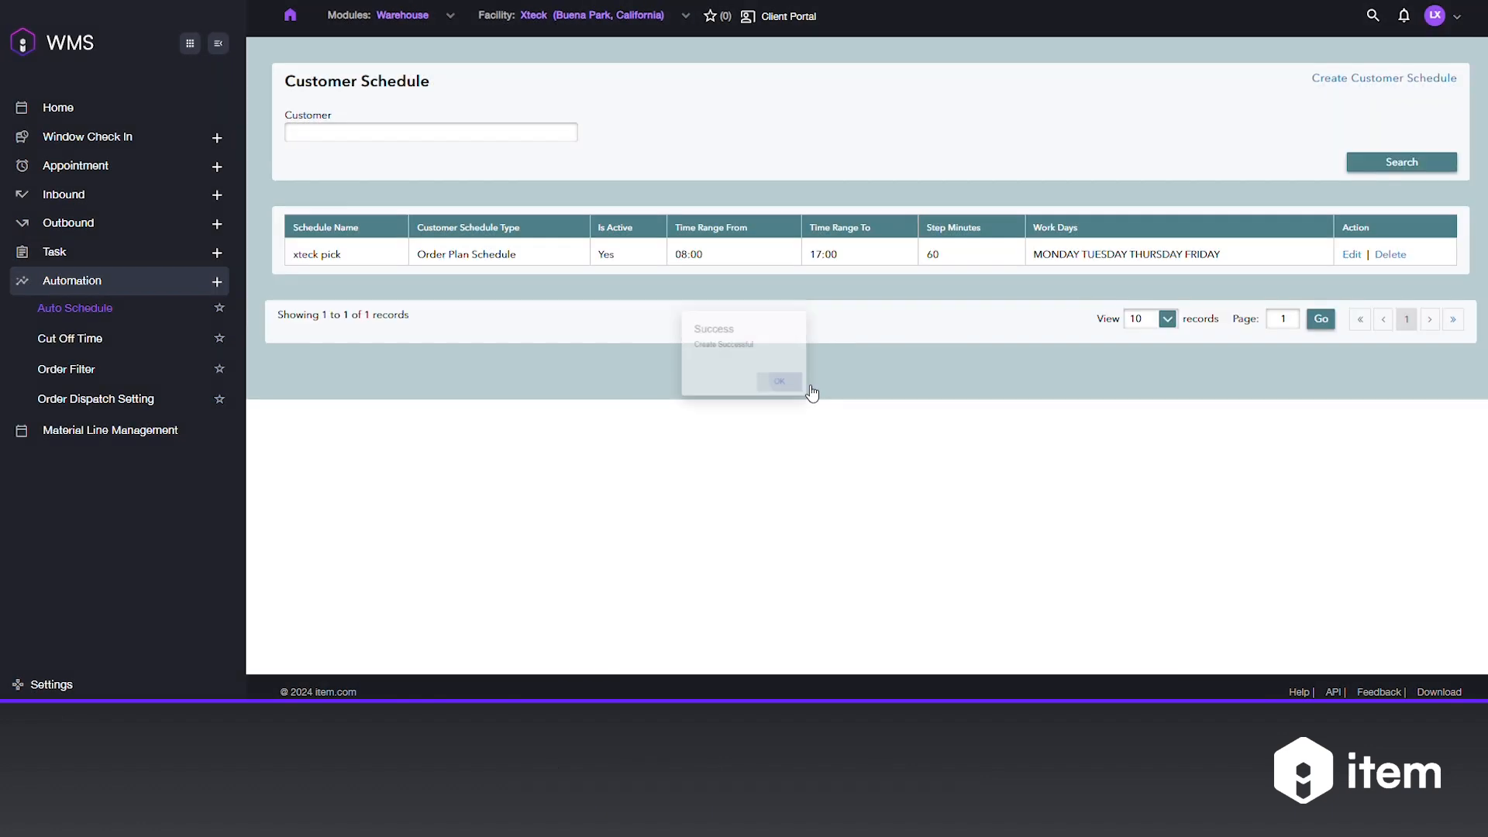